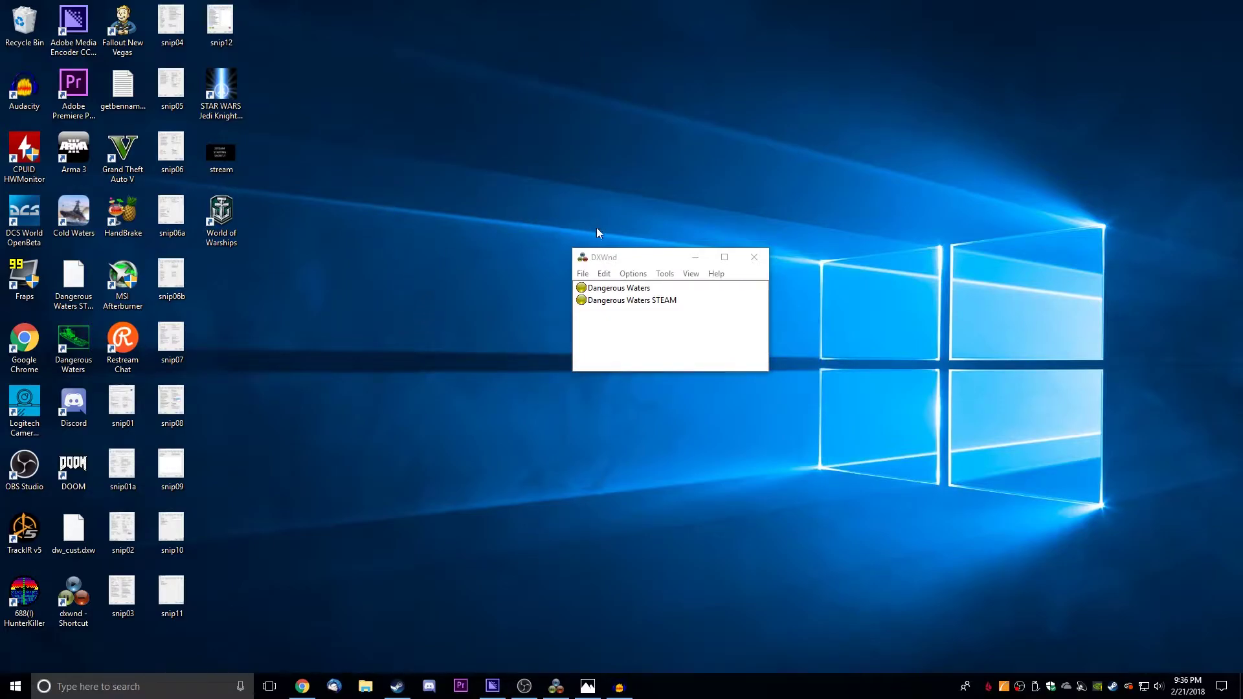
pyautogui.moveTo(669, 259); pyautogui.dragTo(672, 217)
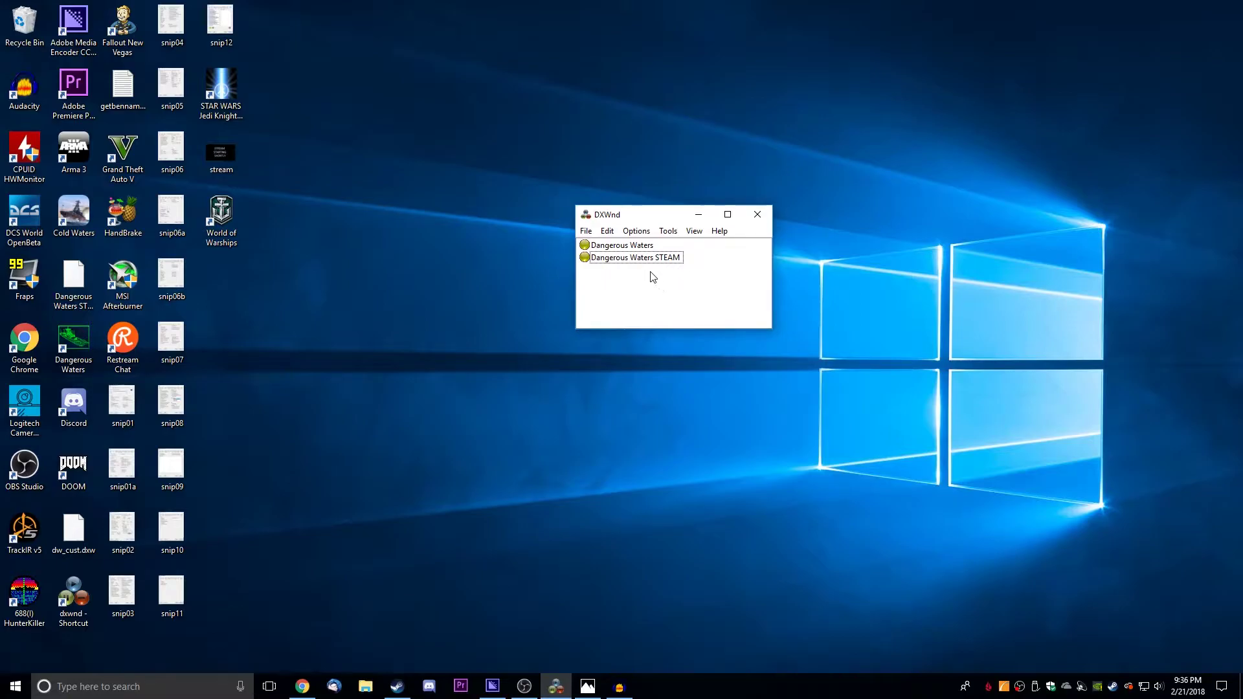
pyautogui.click(633, 258)
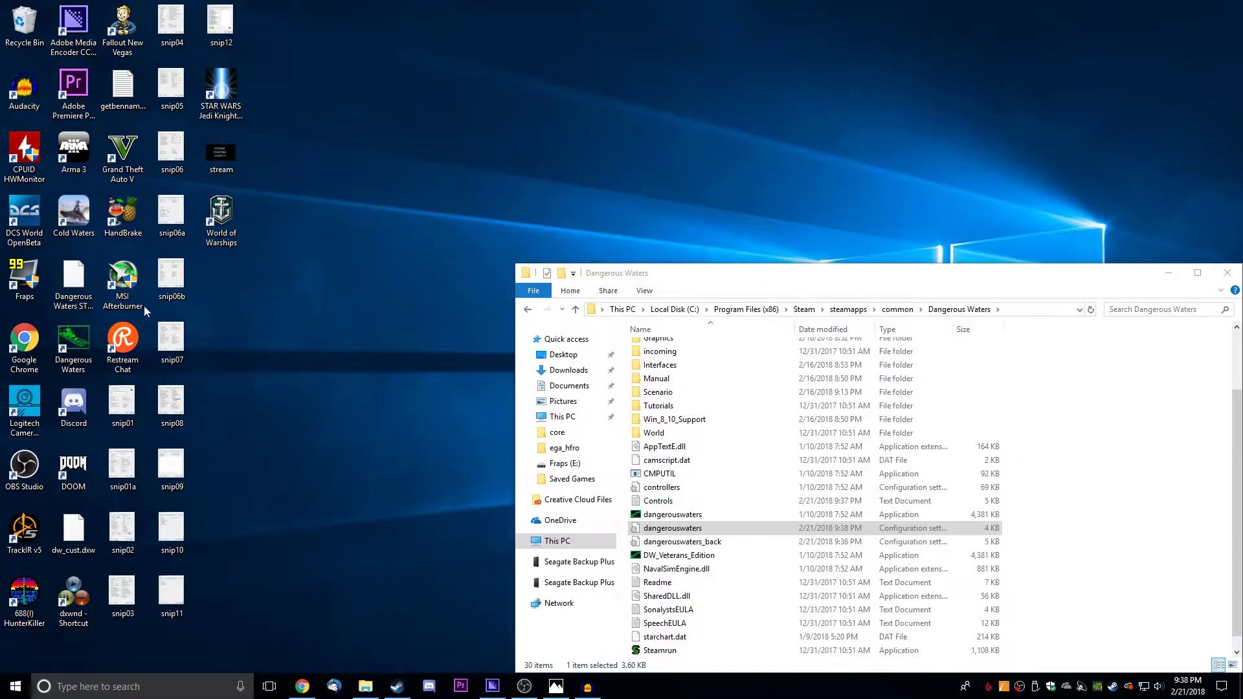
# Try to launch Dangerous Waters from its desktop shortcut and dismiss the dialog it raises.
pyautogui.doubleClick(73, 340)
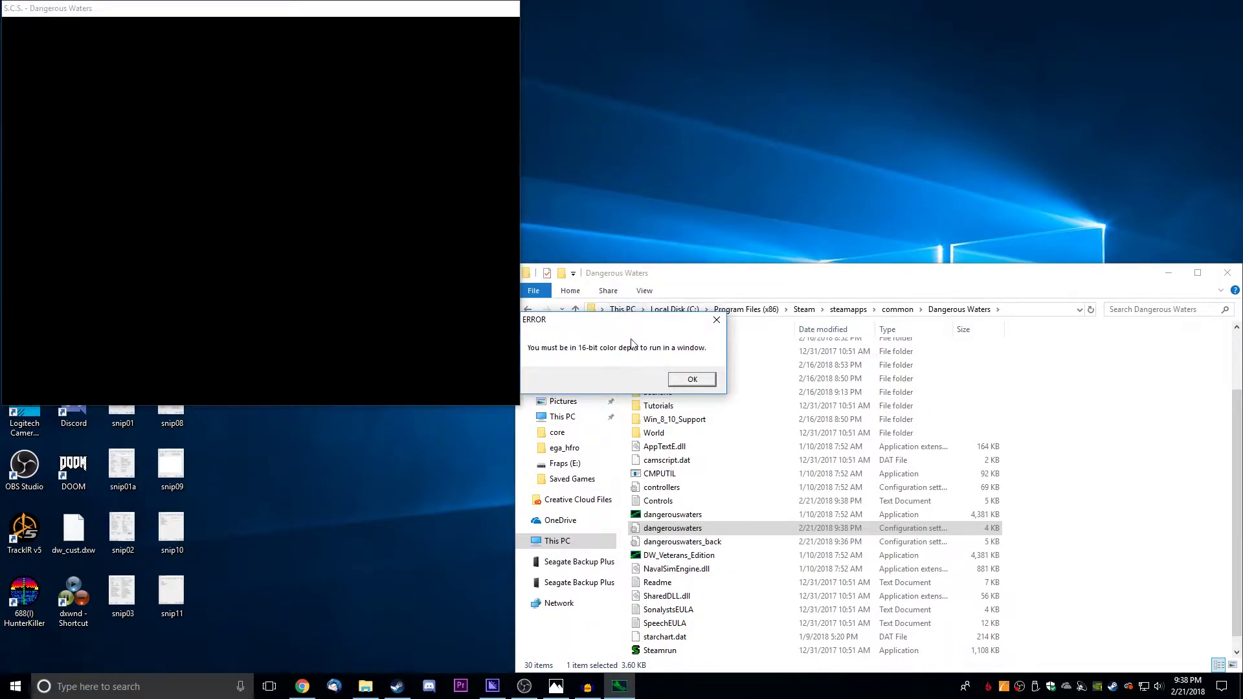
pyautogui.click(692, 380)
pyautogui.click(380, 254)
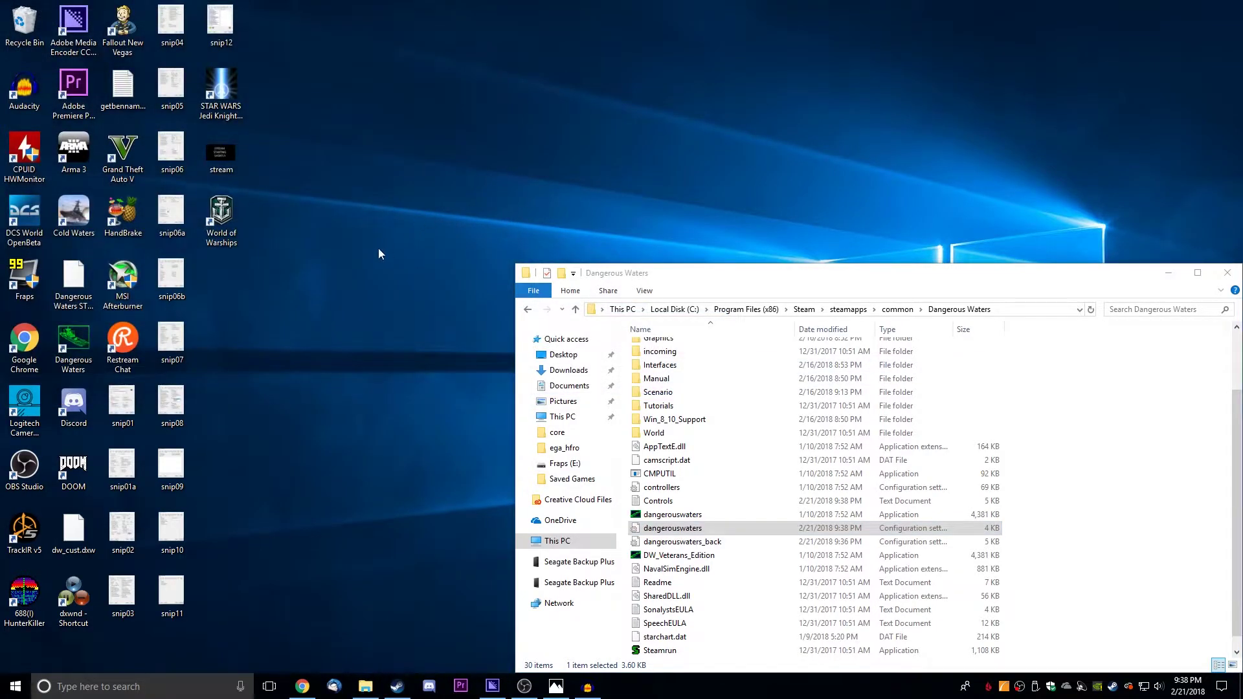
pyautogui.moveTo(876, 274); pyautogui.dragTo(827, 215)
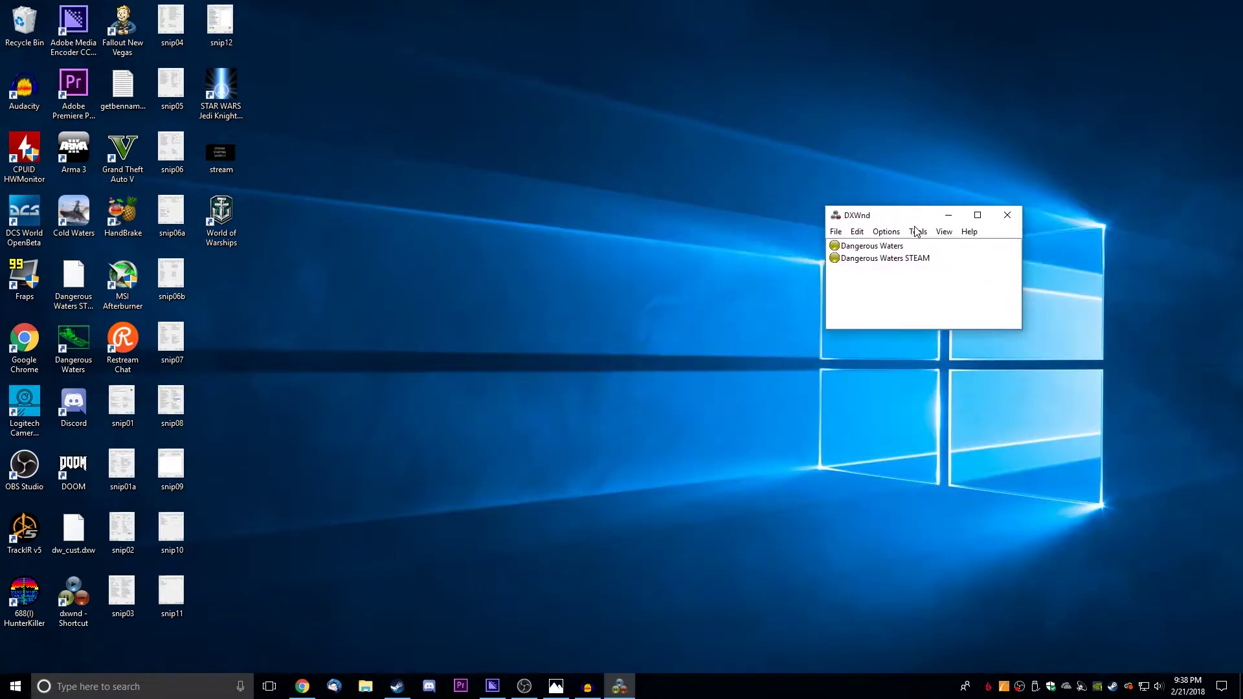
pyautogui.moveTo(902, 220); pyautogui.dragTo(808, 229)
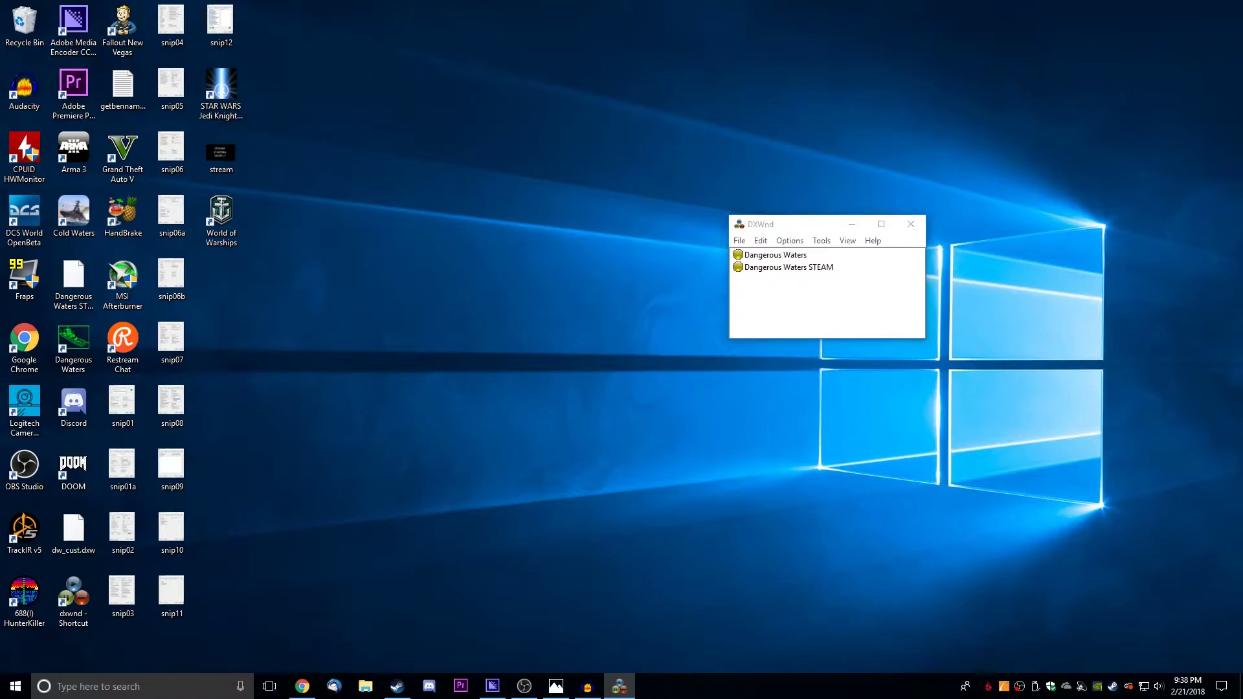
pyautogui.click(833, 291)
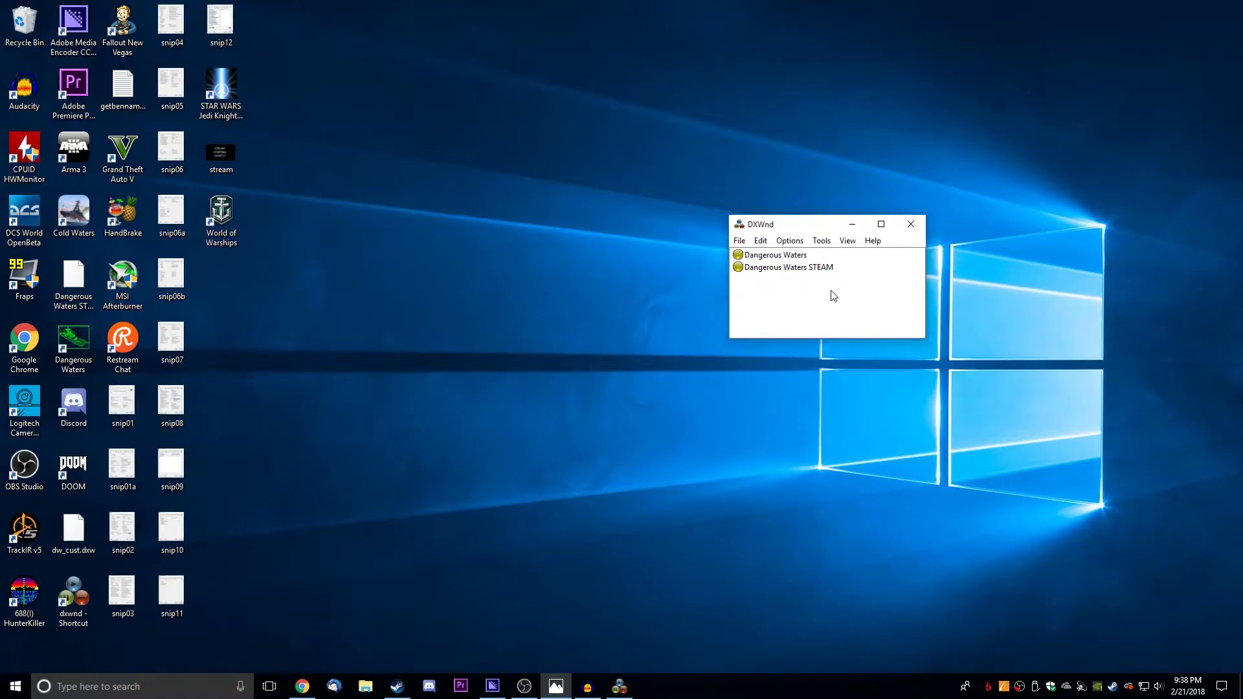
pyautogui.rightClick(797, 291)
pyautogui.click(791, 289)
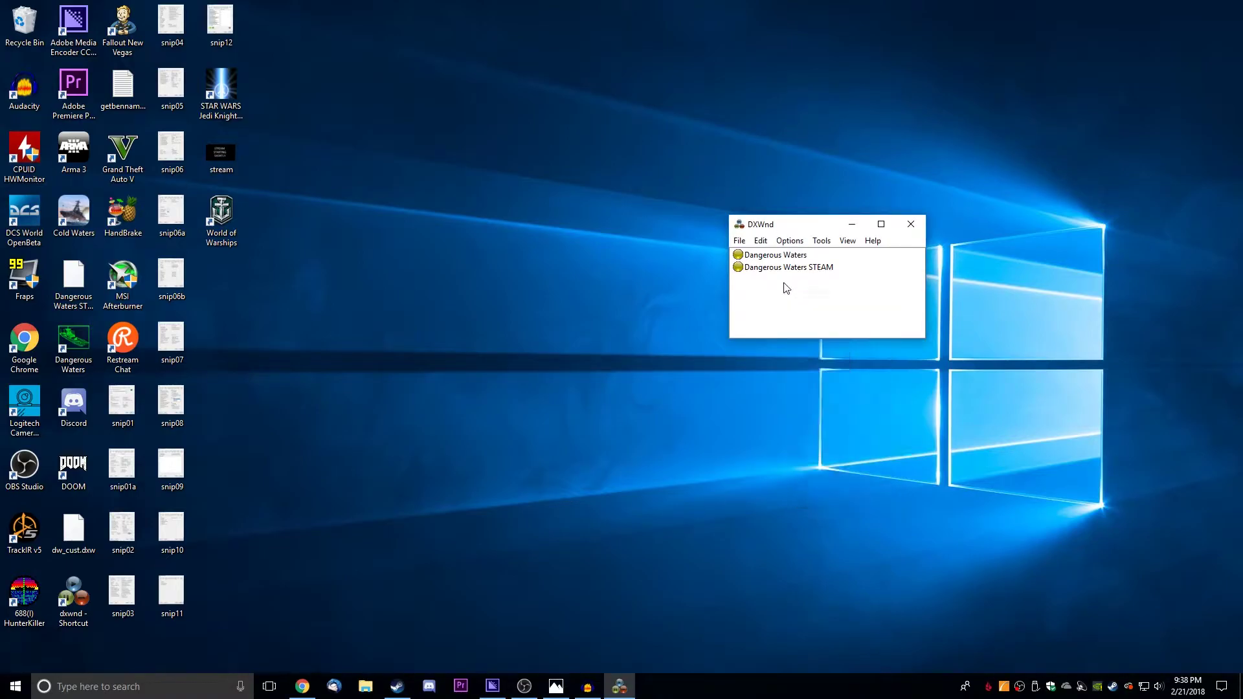
pyautogui.click(792, 243)
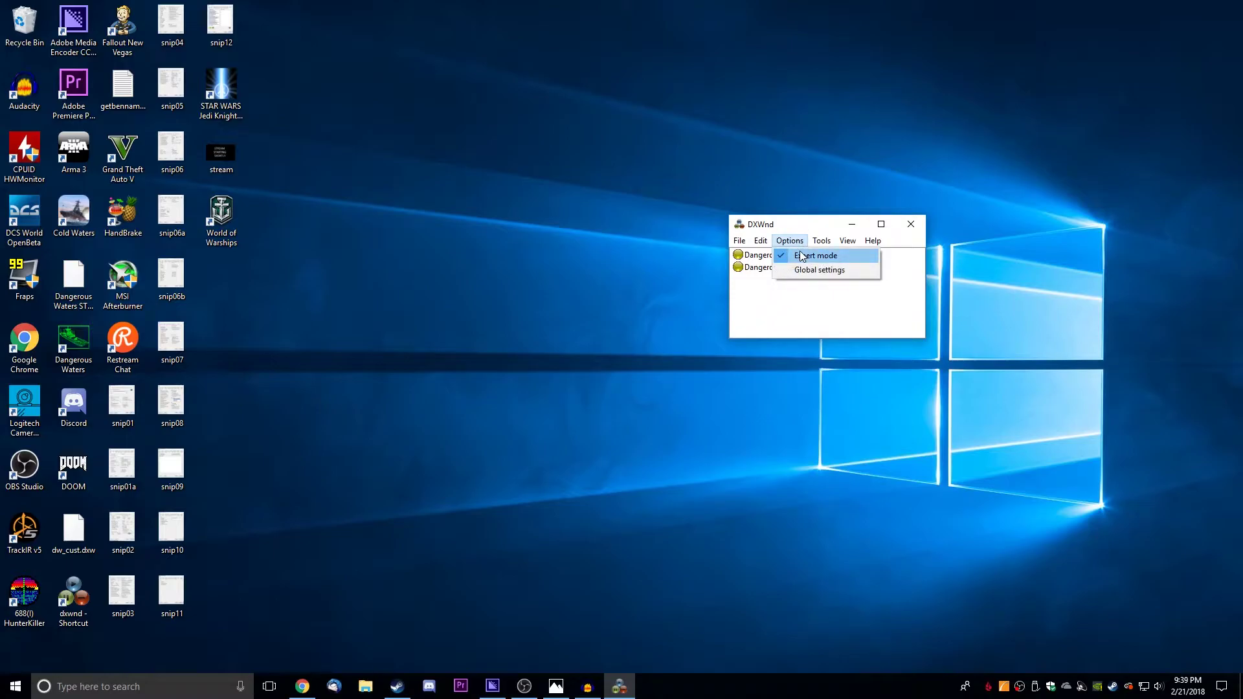
pyautogui.click(763, 242)
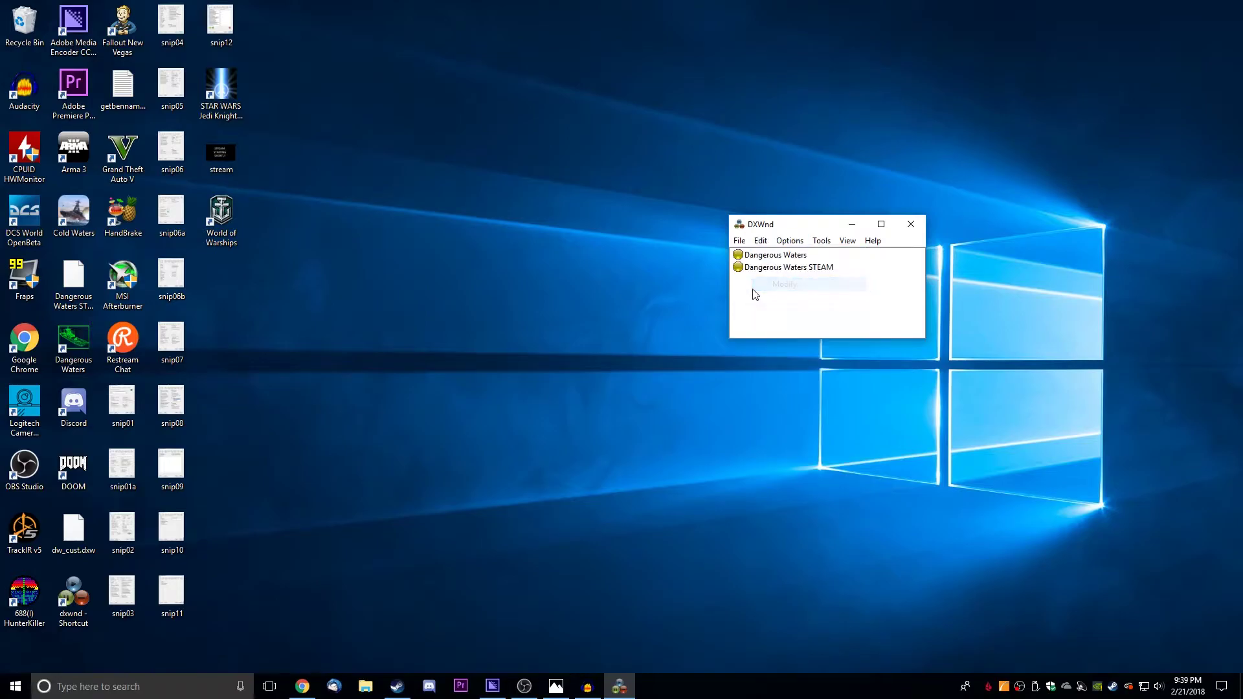
pyautogui.click(769, 246)
pyautogui.click(769, 247)
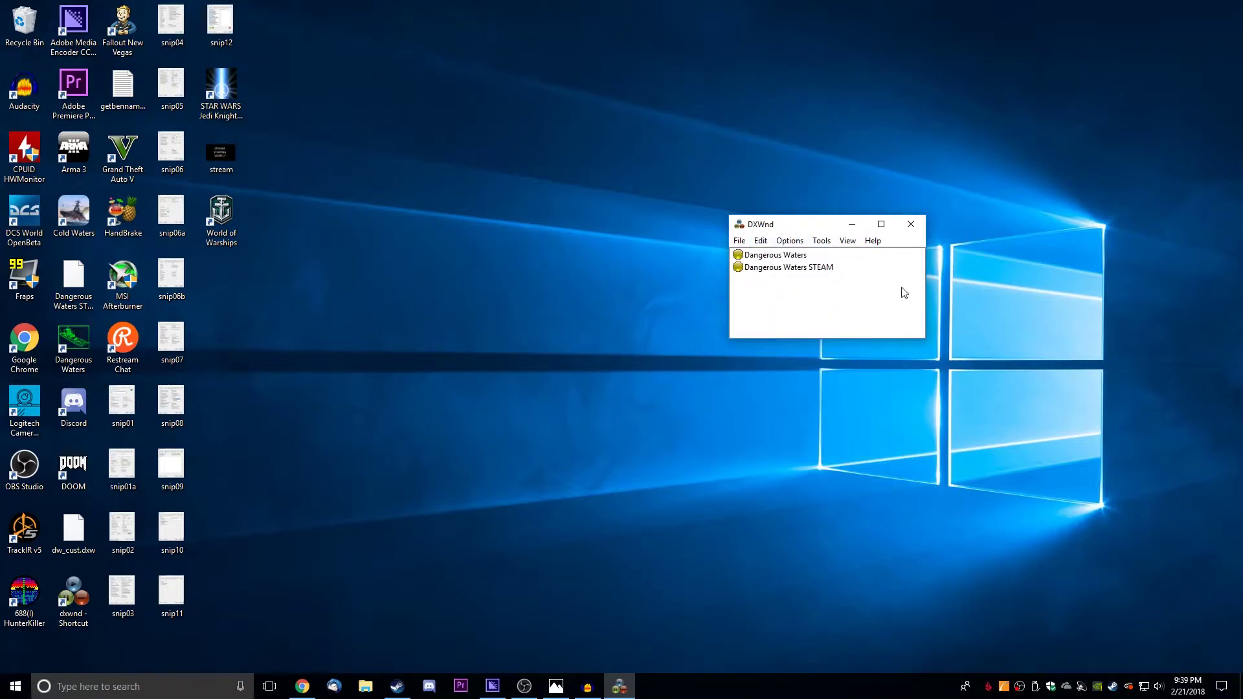
# Add a new game entry in DXWnd and reposition its Target dialog on the desktop.
pyautogui.rightClick(827, 294)
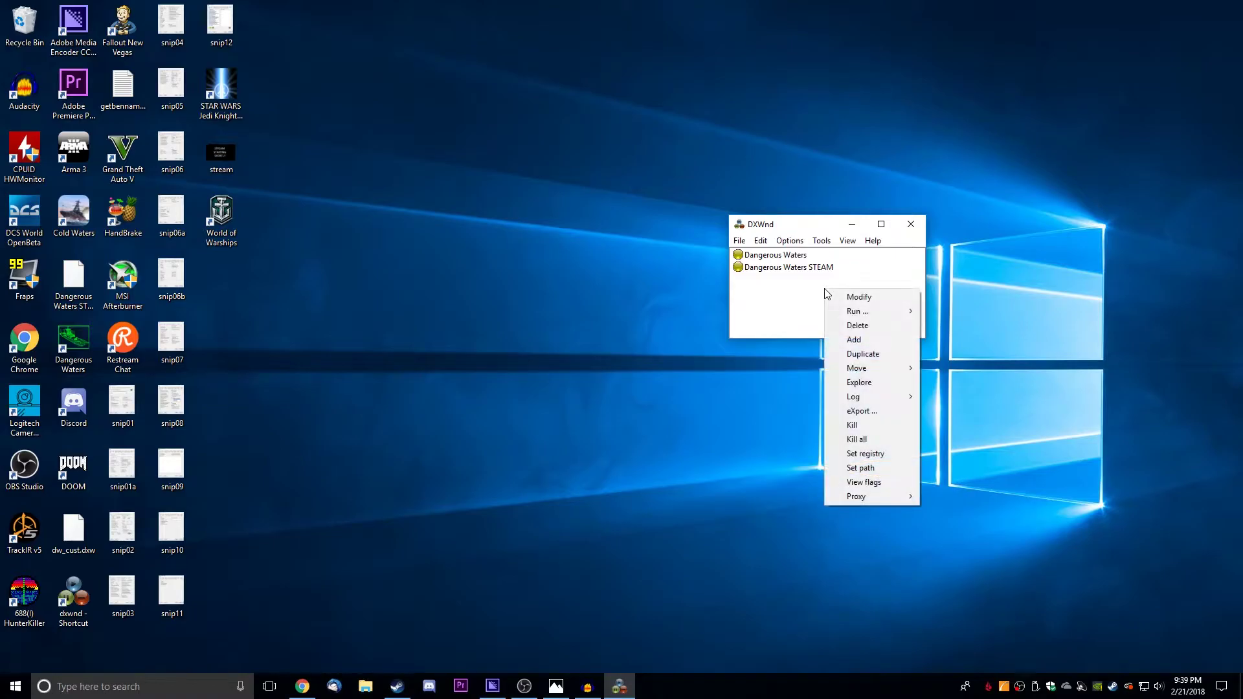
pyautogui.click(869, 340)
pyautogui.moveTo(916, 246); pyautogui.dragTo(576, 155)
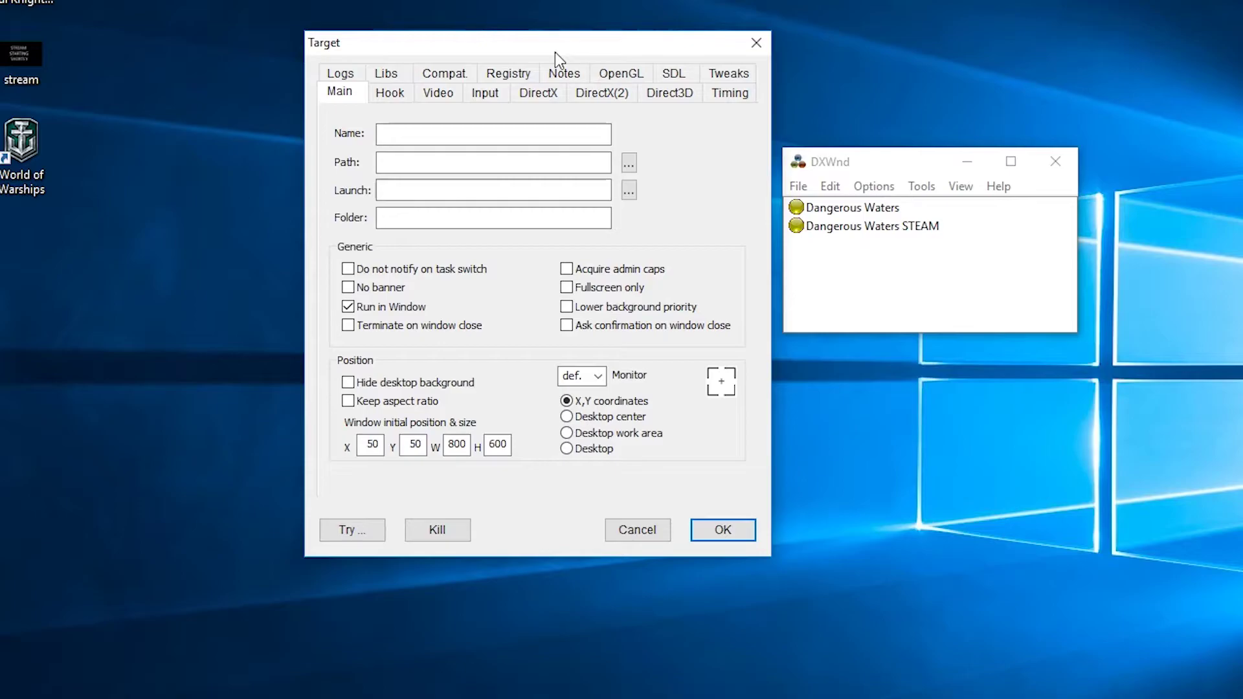
pyautogui.moveTo(554, 52); pyautogui.dragTo(593, 89)
# Name the new target "Dangerous Waters for Window Video".
pyautogui.click(585, 197)
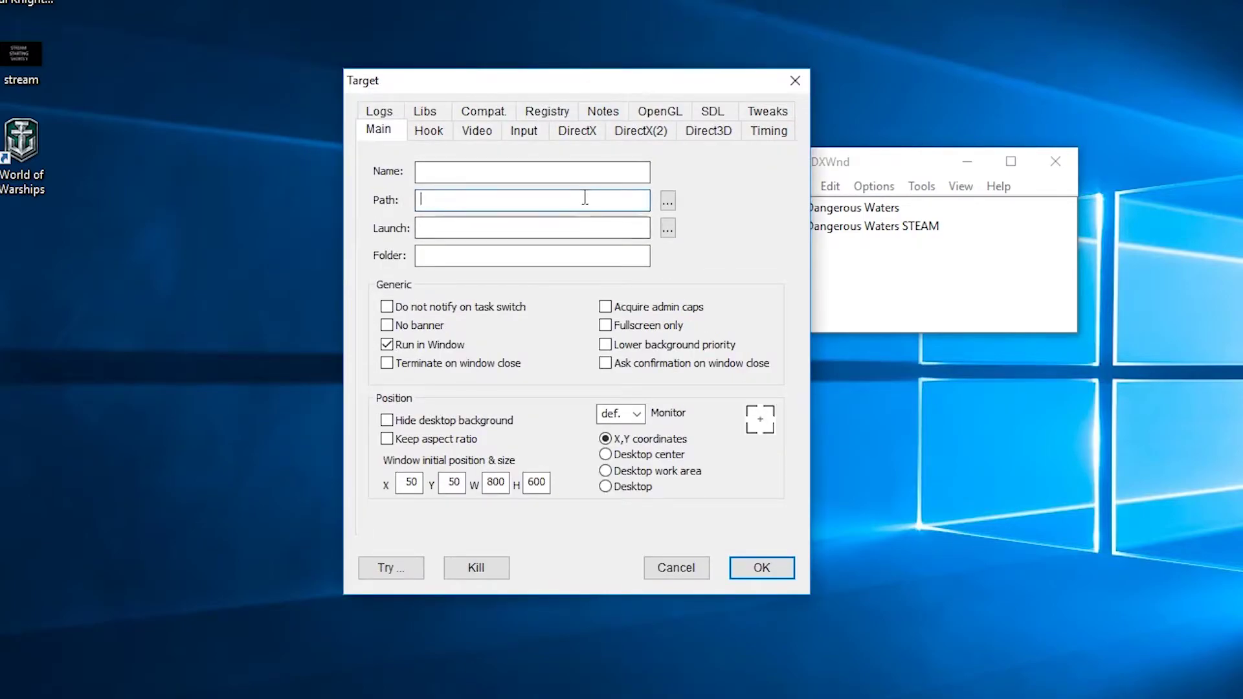
pyautogui.click(536, 169)
pyautogui.write('Dangerous Waters WI')
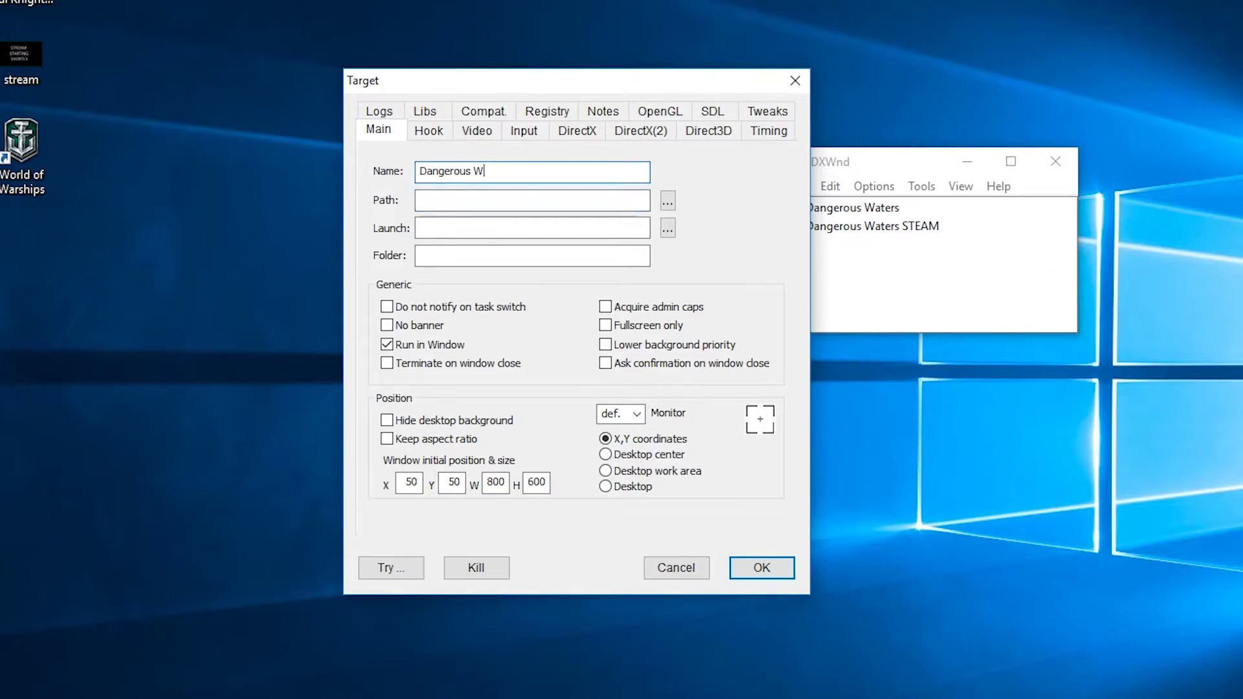
pyautogui.press('BackSpace')
pyautogui.press('BackSpace')
pyautogui.write('for Window Video')
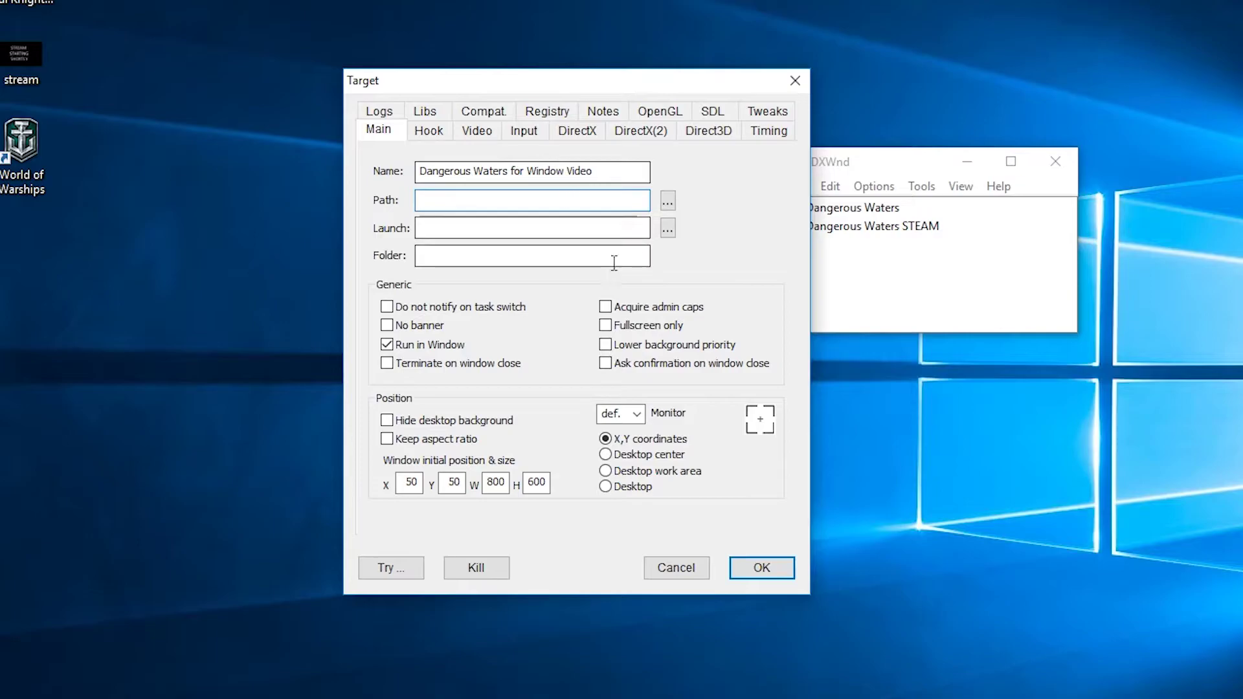
pyautogui.press('Tab')
# Set the target's path to the dangerouswaters application in the Steam Dangerous Waters folder.
pyautogui.click(668, 202)
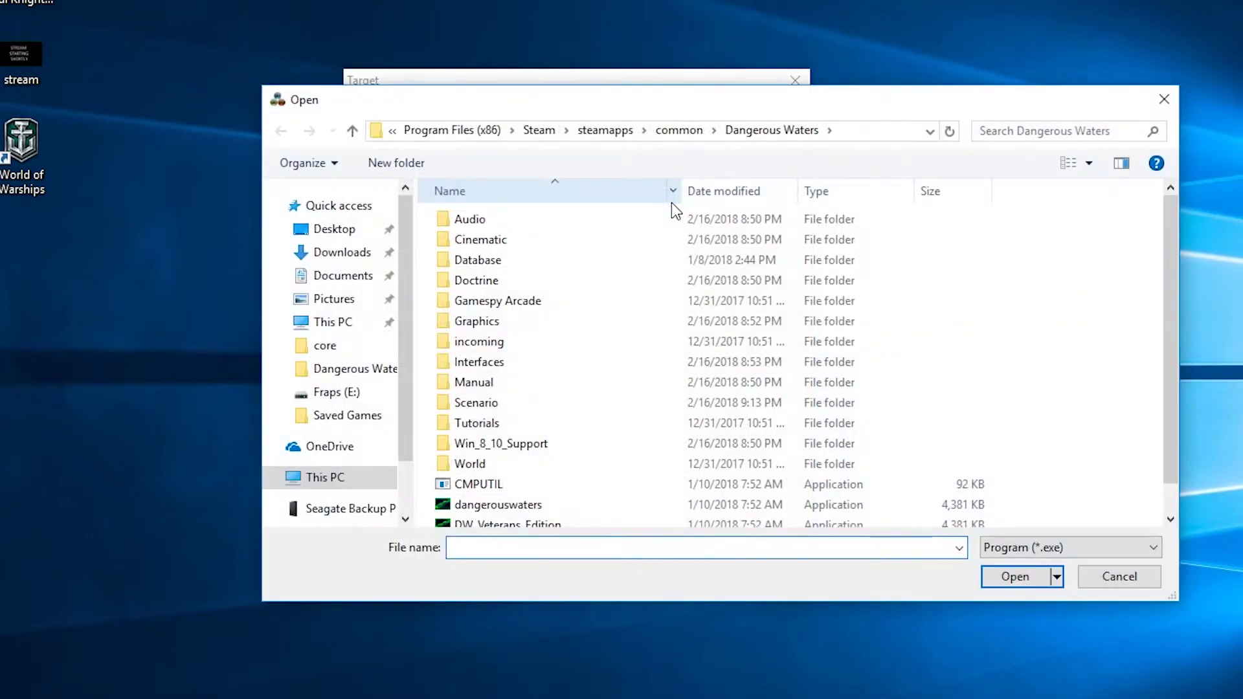
pyautogui.click(550, 503)
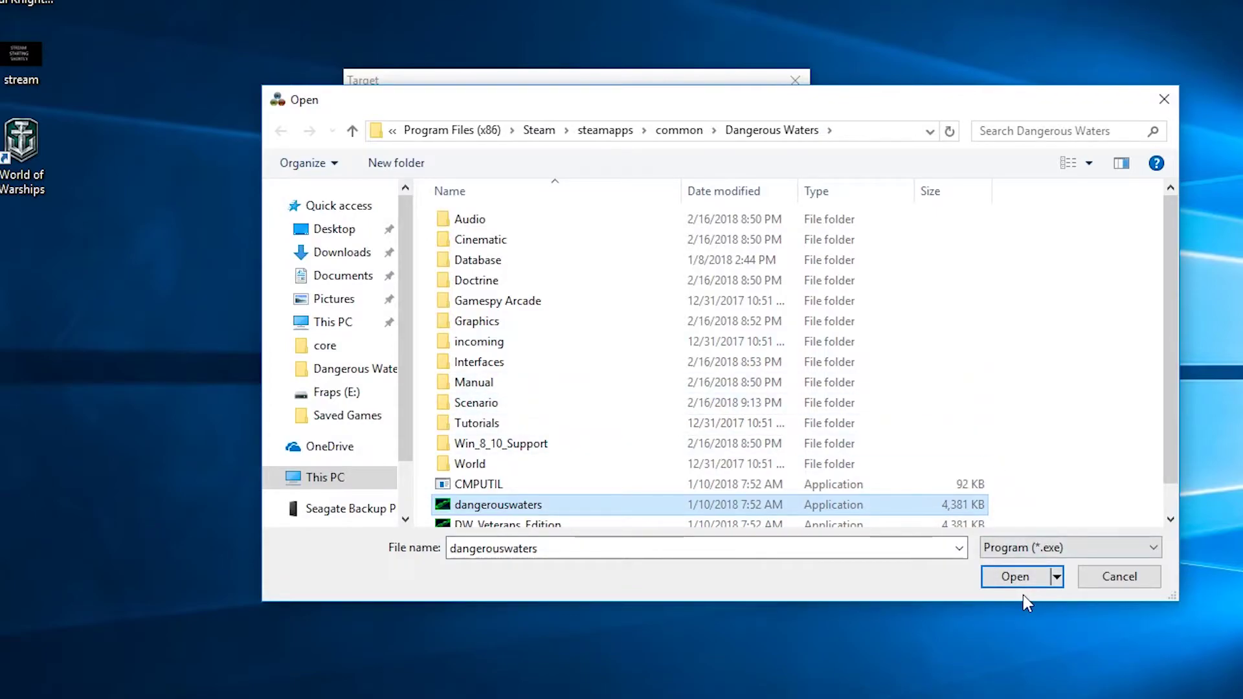
pyautogui.click(1017, 578)
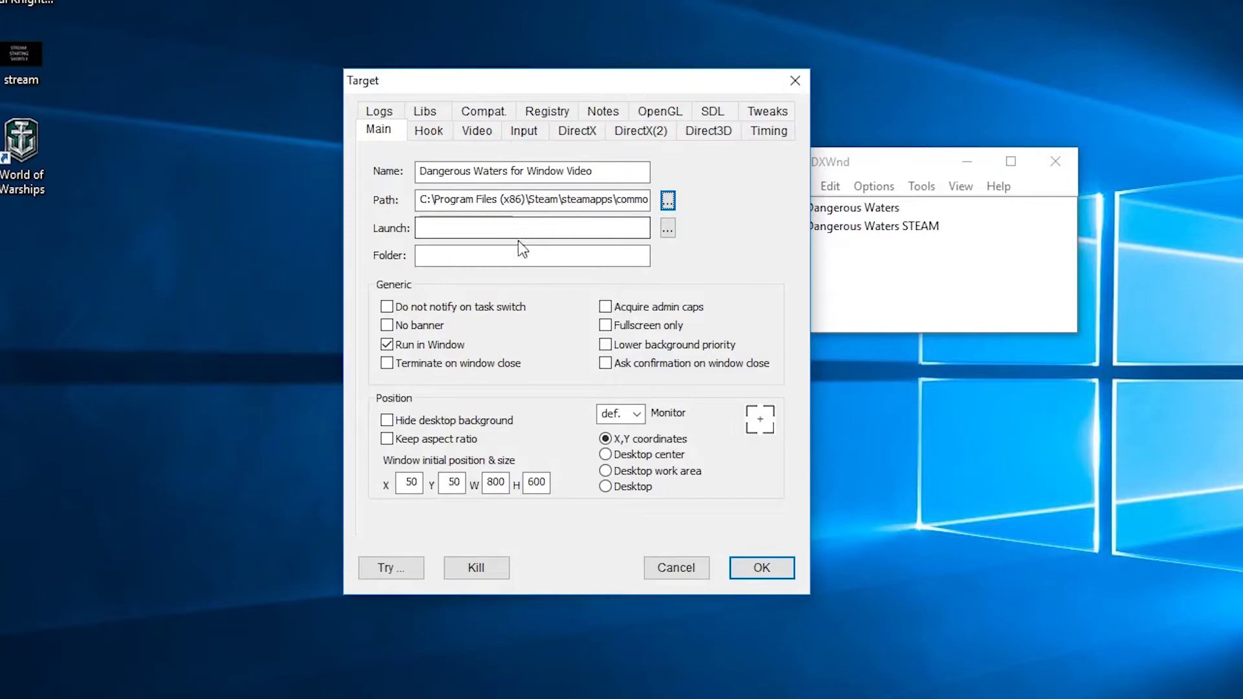
# Enable Do not notify on task switch, No banner and Keep aspect ratio for the target.
pyautogui.click(434, 308)
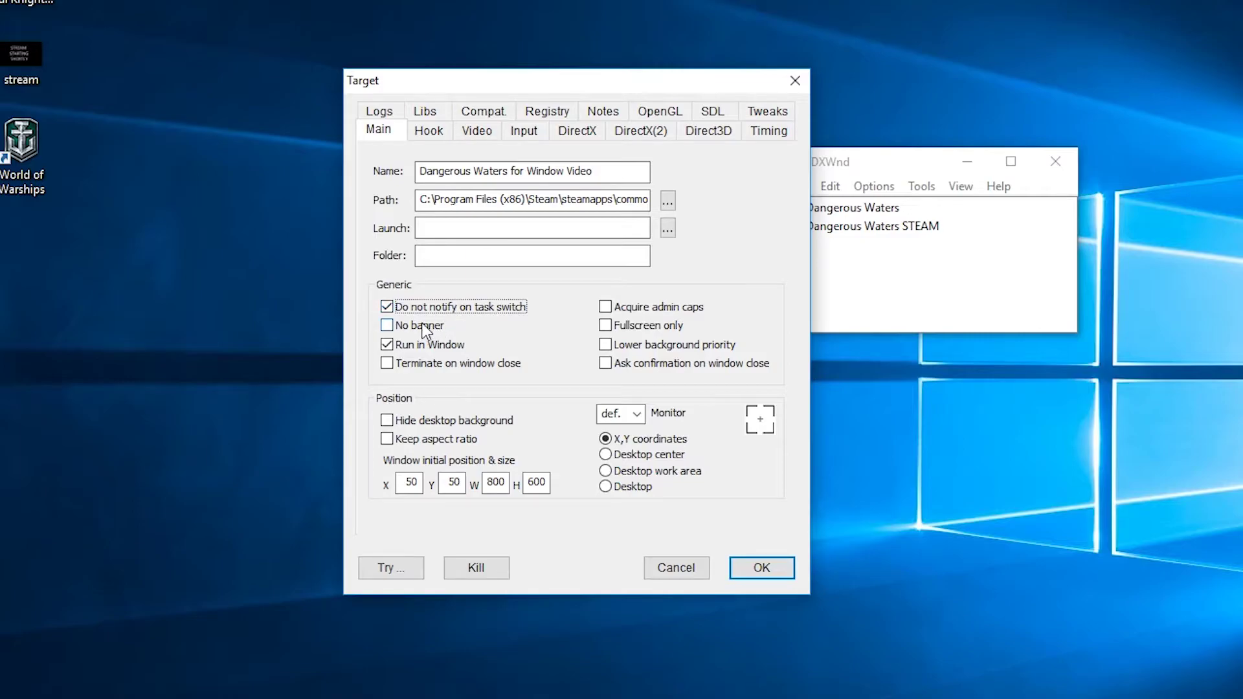
pyautogui.click(422, 328)
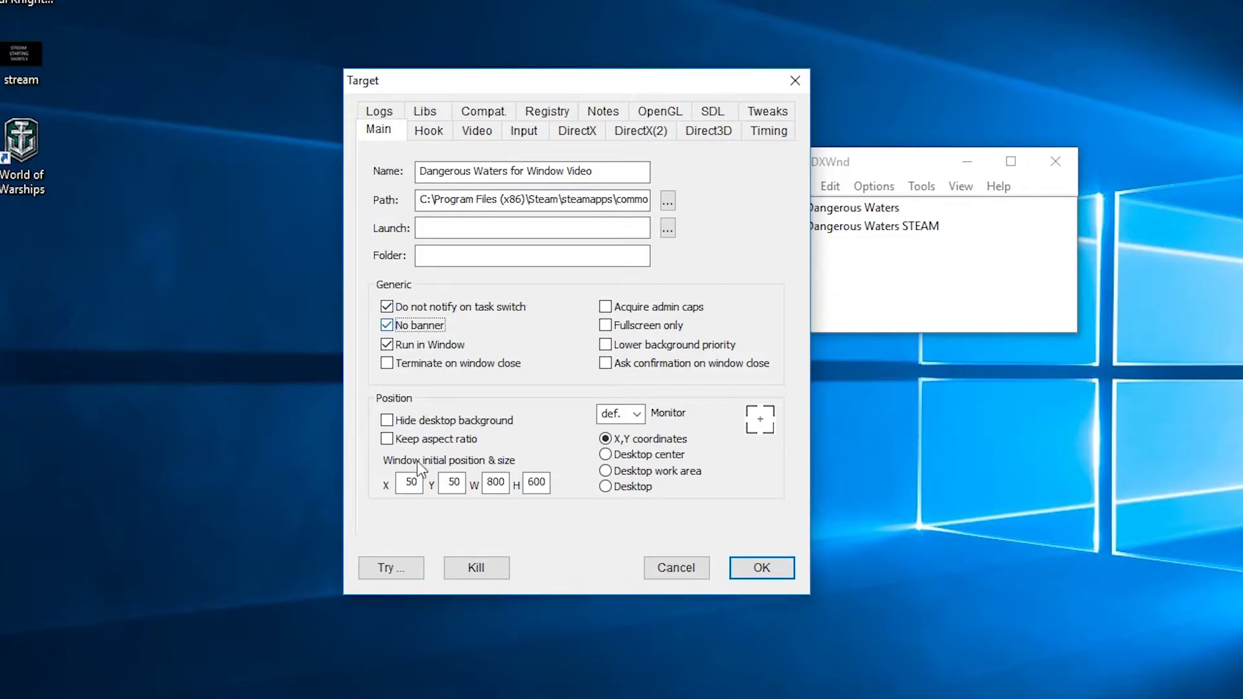
pyautogui.click(417, 444)
# Set the initial window size to a width of 1024 and a height of 768.
pyautogui.click(504, 484)
pyautogui.doubleClick(505, 485)
pyautogui.write('1024')
pyautogui.doubleClick(537, 484)
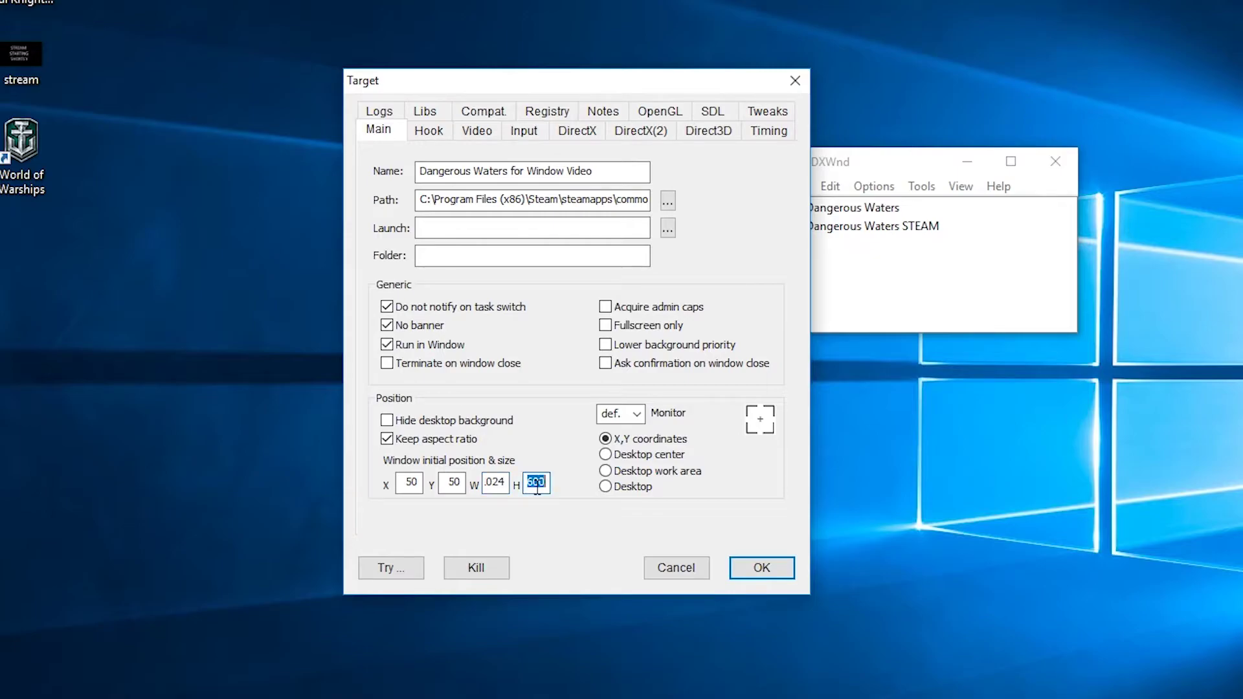
pyautogui.write('768')
# Set the hook injection mode to Inject suspended process.
pyautogui.click(427, 129)
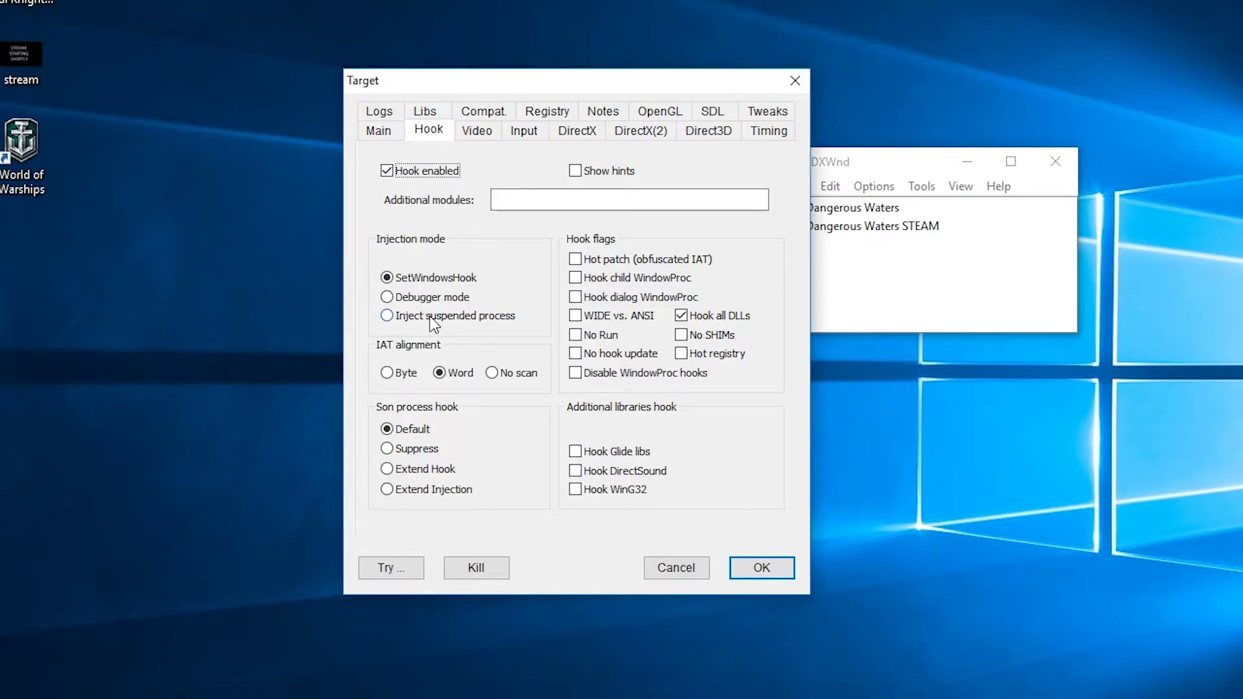
pyautogui.click(455, 320)
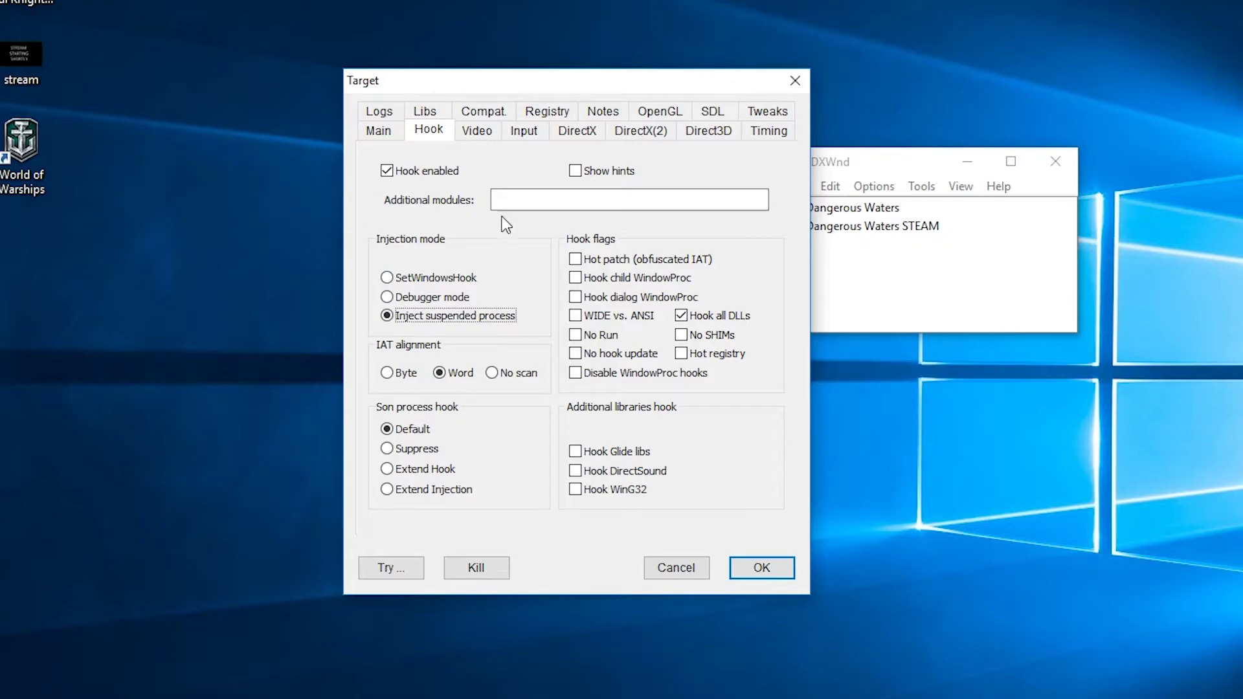
# Set the video window style to thin frame and the initial virtual color setting to 32 BPP.
pyautogui.click(480, 135)
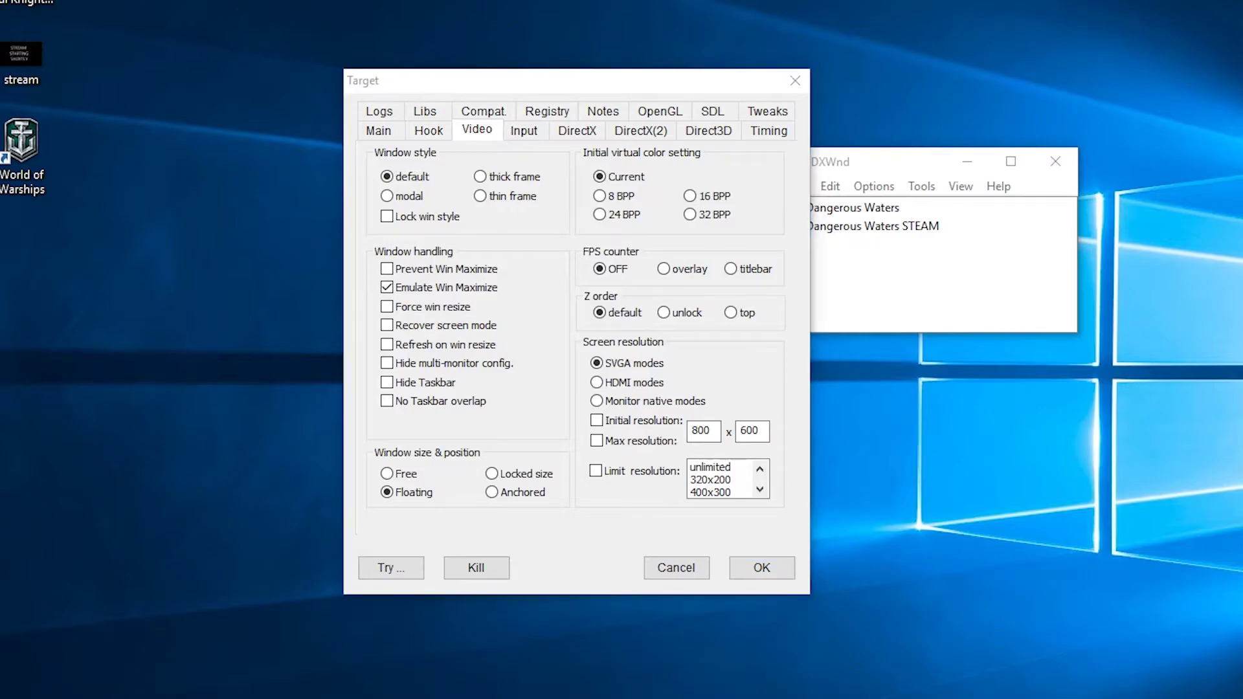
pyautogui.click(505, 199)
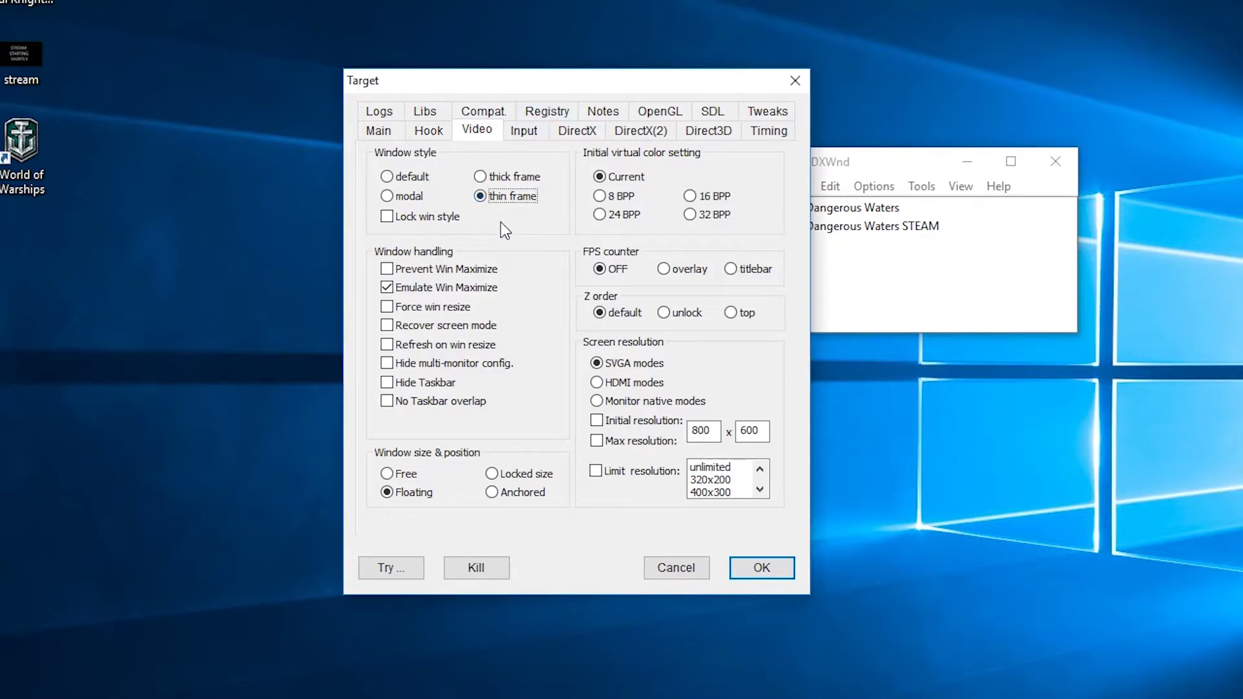
pyautogui.click(710, 215)
# Disable Emulate Win Maximize, enable Force win resize and Hide Taskbar, and set the window size and position mode to Locked size.
pyautogui.click(426, 288)
pyautogui.click(448, 307)
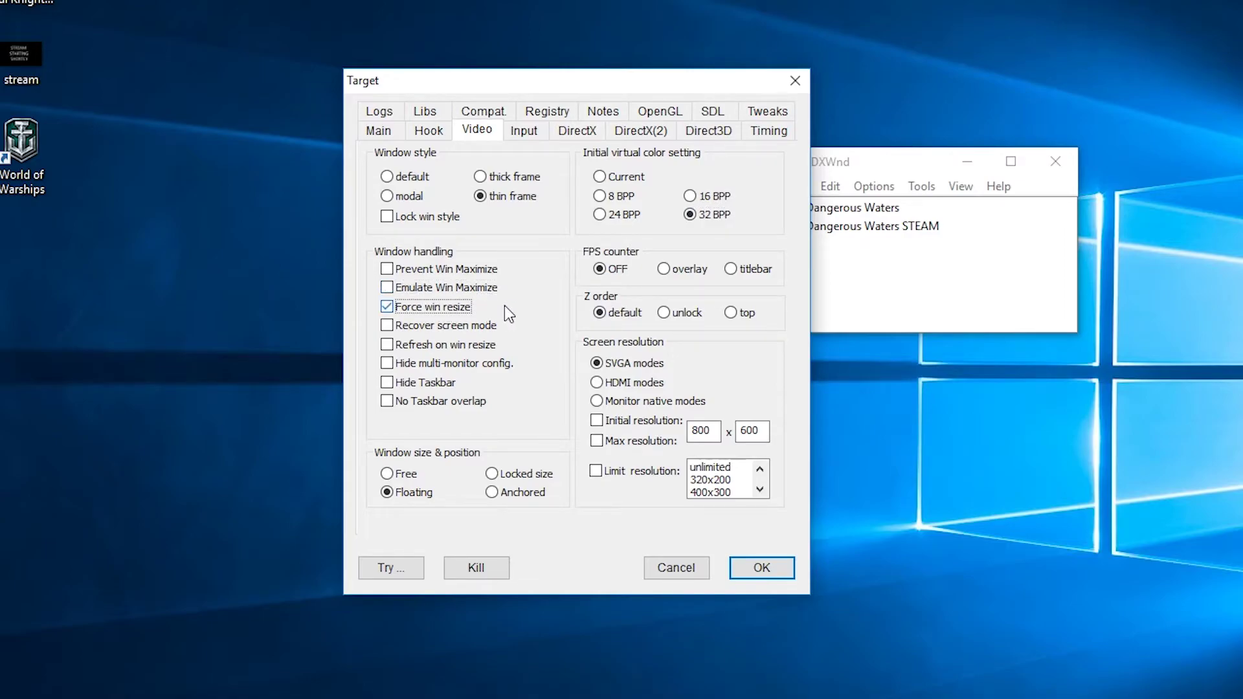
pyautogui.click(445, 382)
pyautogui.click(492, 475)
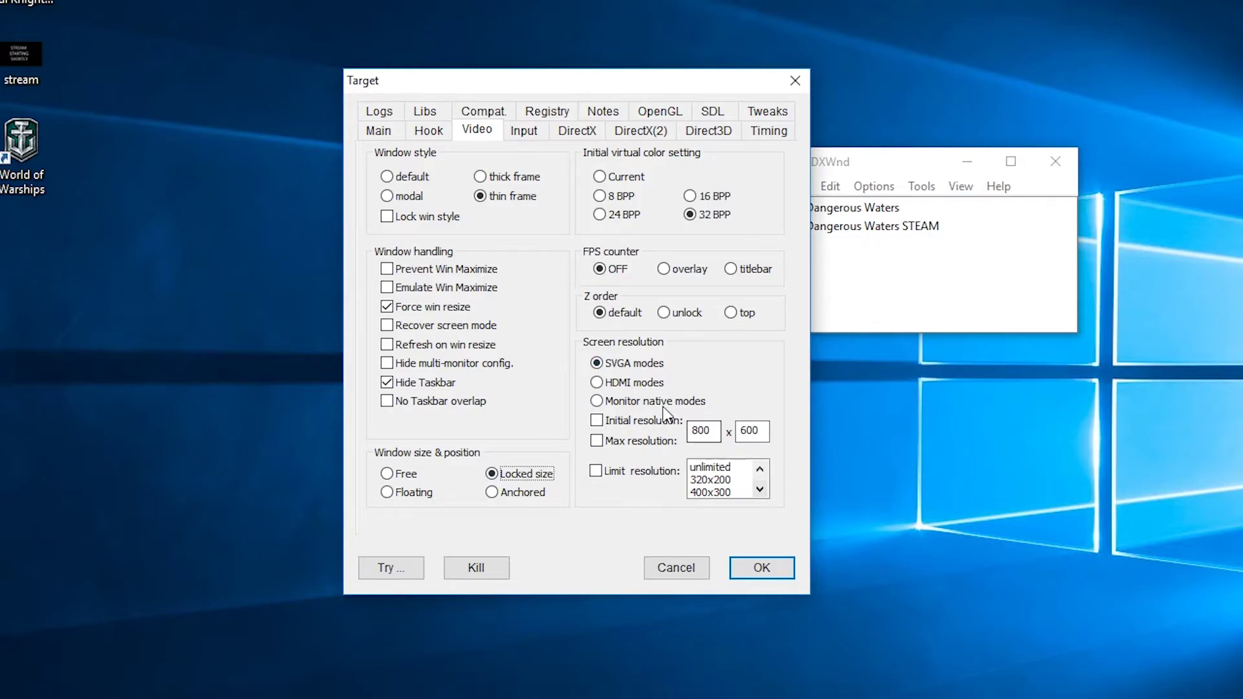
# Enter 640 x 480 as the screen resolution values and choose 1024x768 in the limit resolution list.
pyautogui.moveTo(712, 431); pyautogui.dragTo(687, 435)
pyautogui.write('640')
pyautogui.doubleClick(748, 432)
pyautogui.write('480')
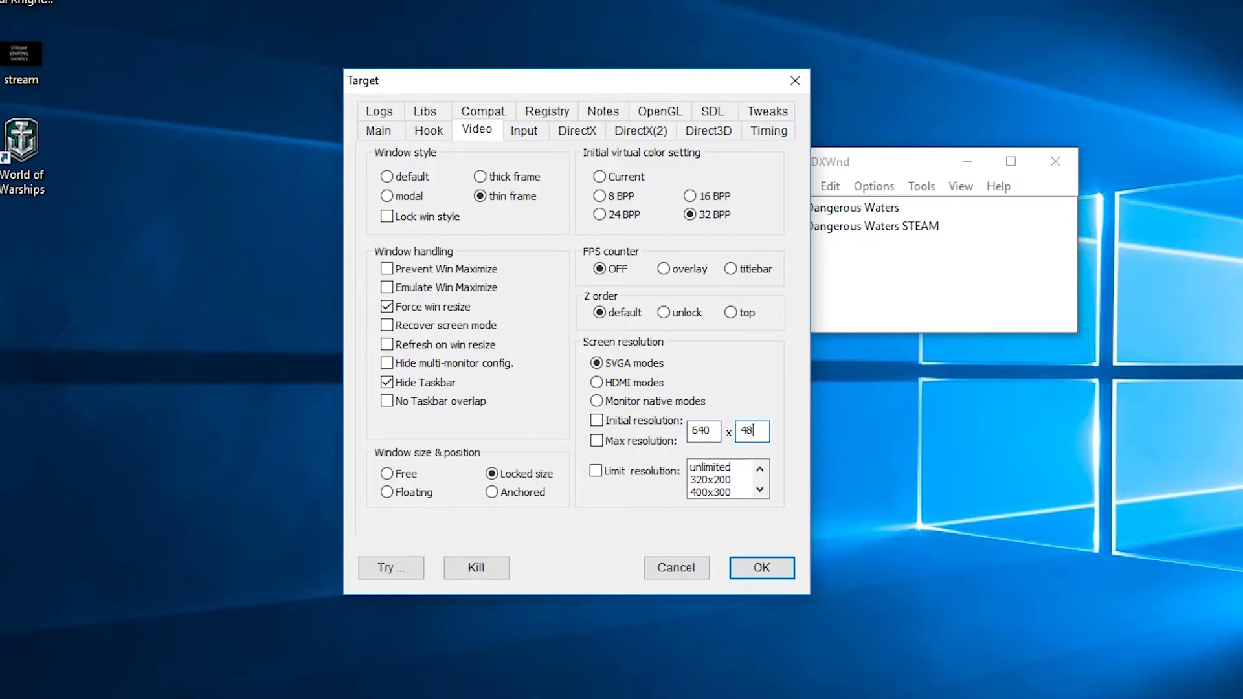
pyautogui.click(760, 489)
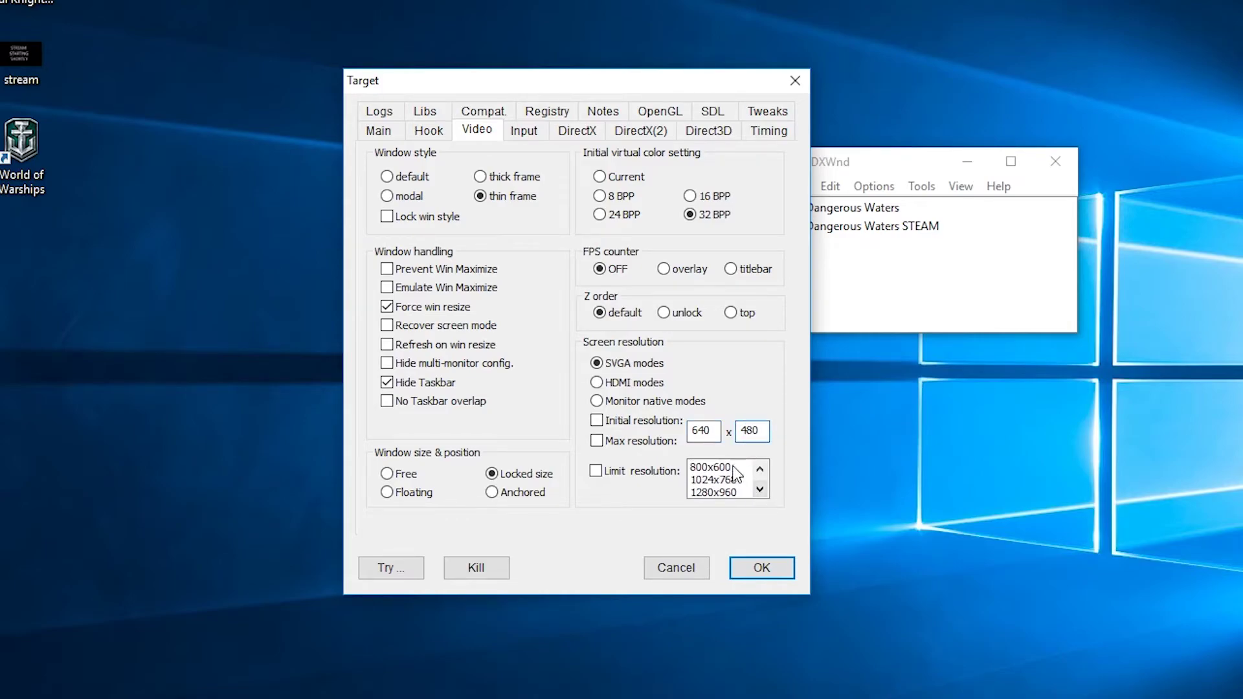
pyautogui.click(719, 479)
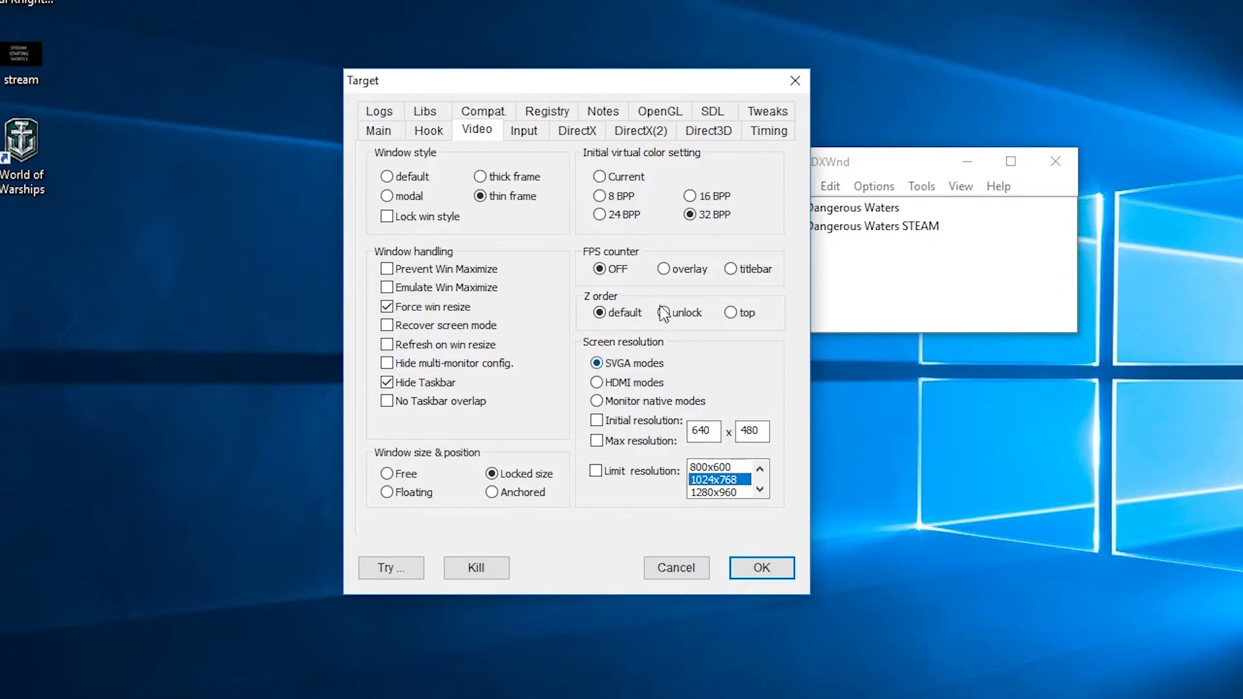
# Keep the default input settings and set the DirectX emulation mode to None.
pyautogui.click(518, 132)
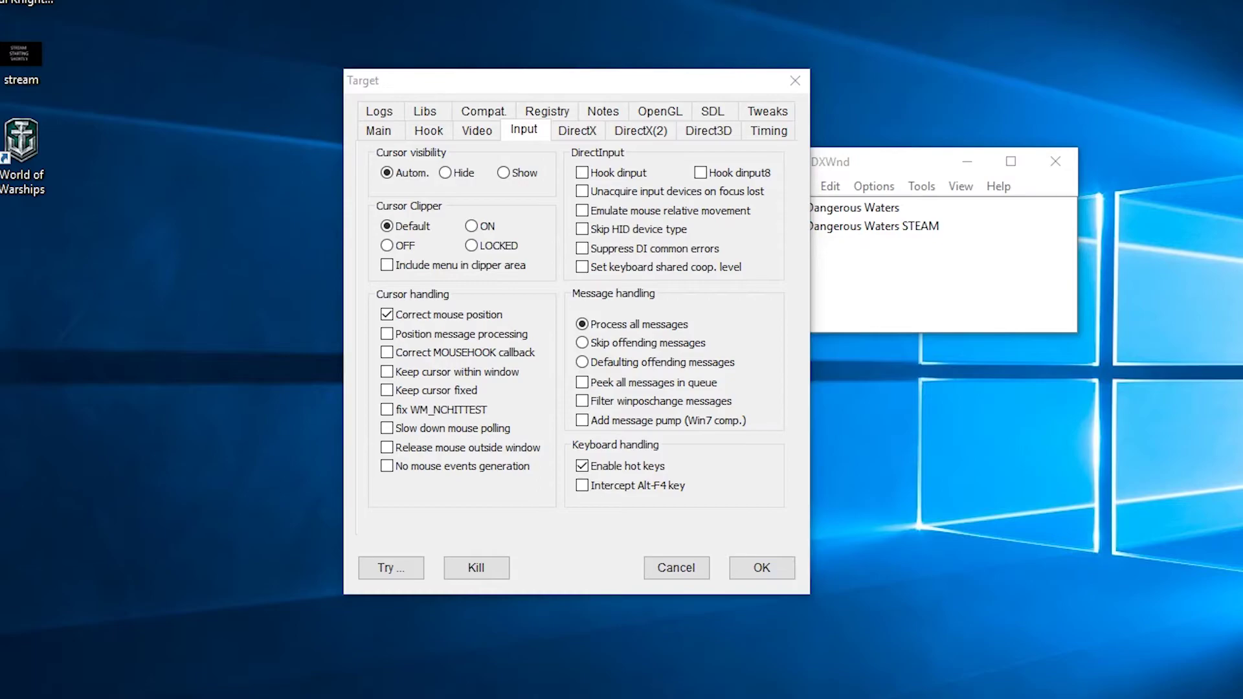
pyautogui.click(554, 81)
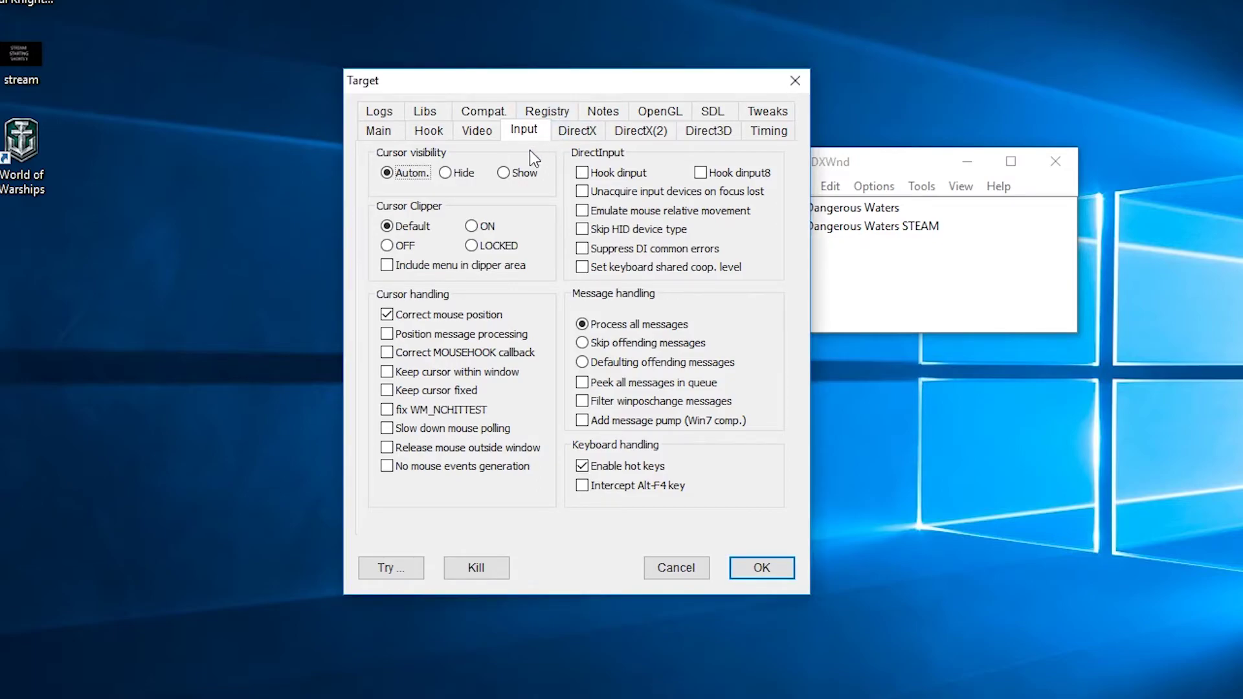
pyautogui.click(584, 137)
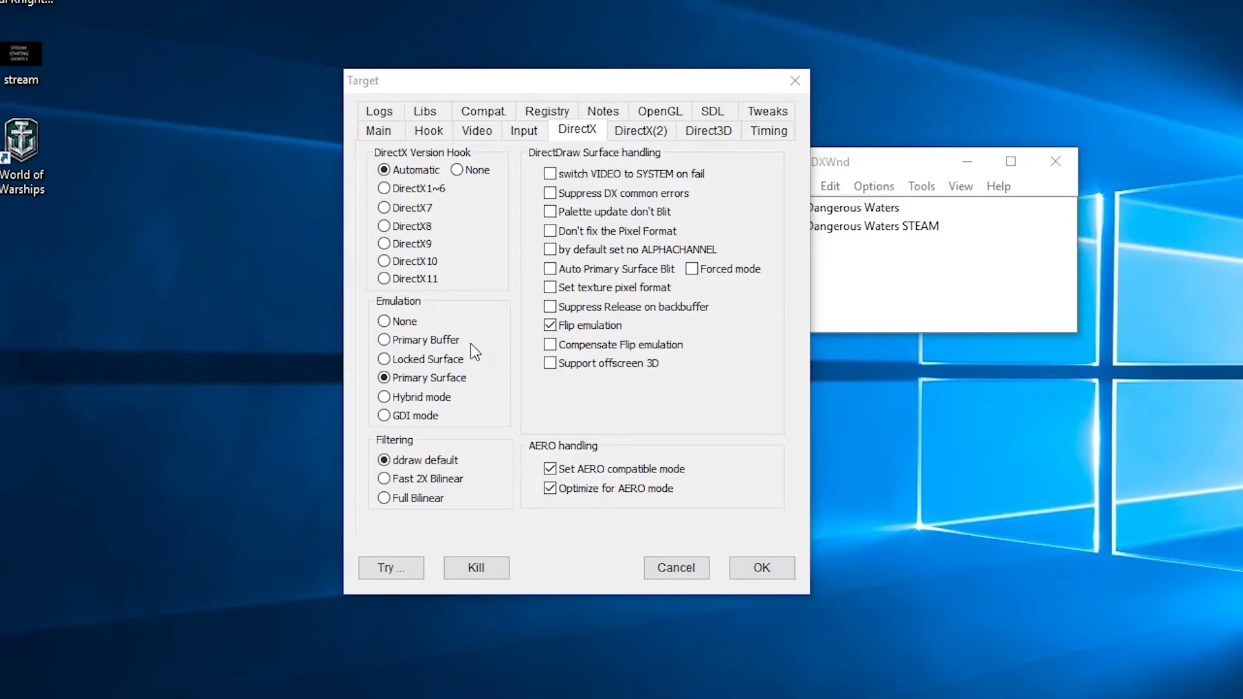
pyautogui.click(448, 295)
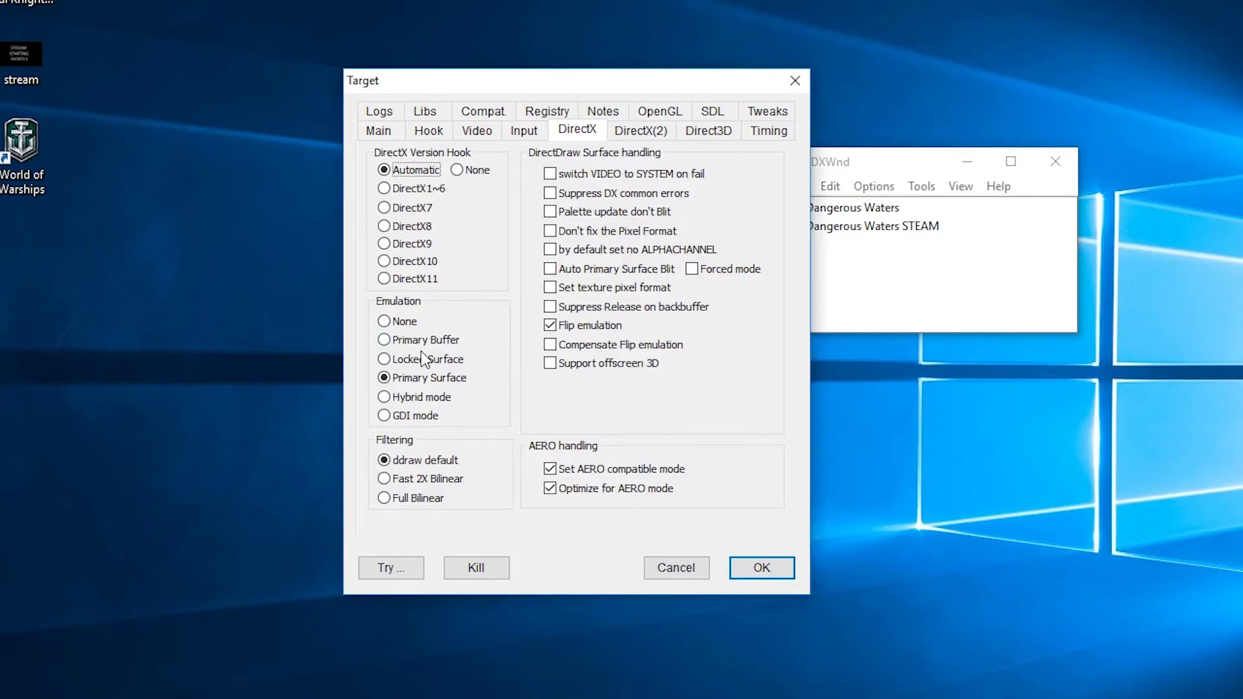
pyautogui.click(408, 323)
# Enable Force Swap Effect and Emulate 16bpp D3D8 backbuffer in the Direct3D settings.
pyautogui.click(633, 129)
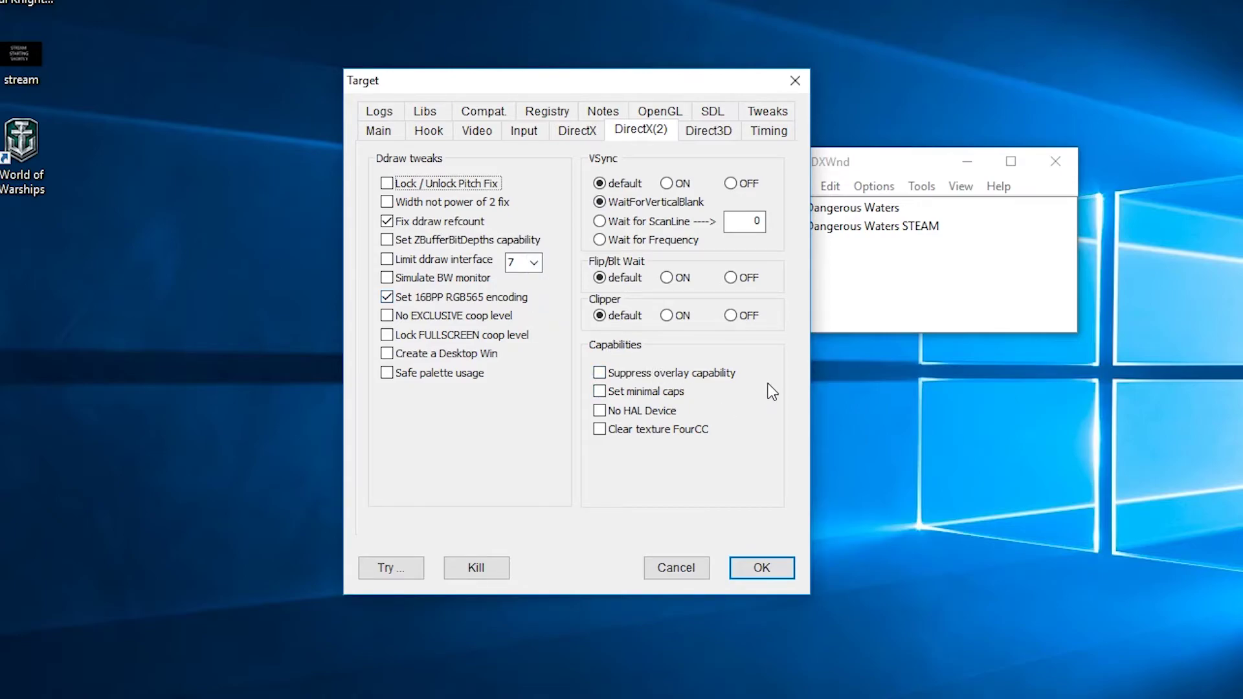
pyautogui.hotkey('ctrl', 'Tab')
pyautogui.click(608, 80)
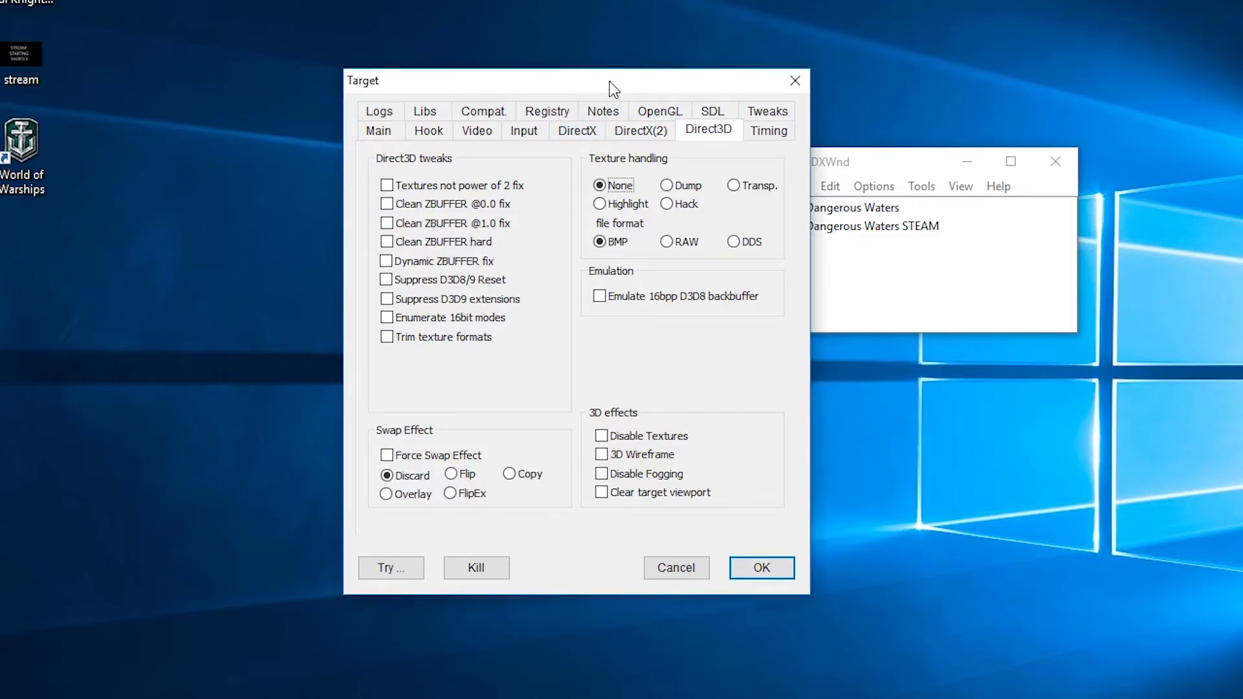
pyautogui.click(388, 456)
pyautogui.click(627, 304)
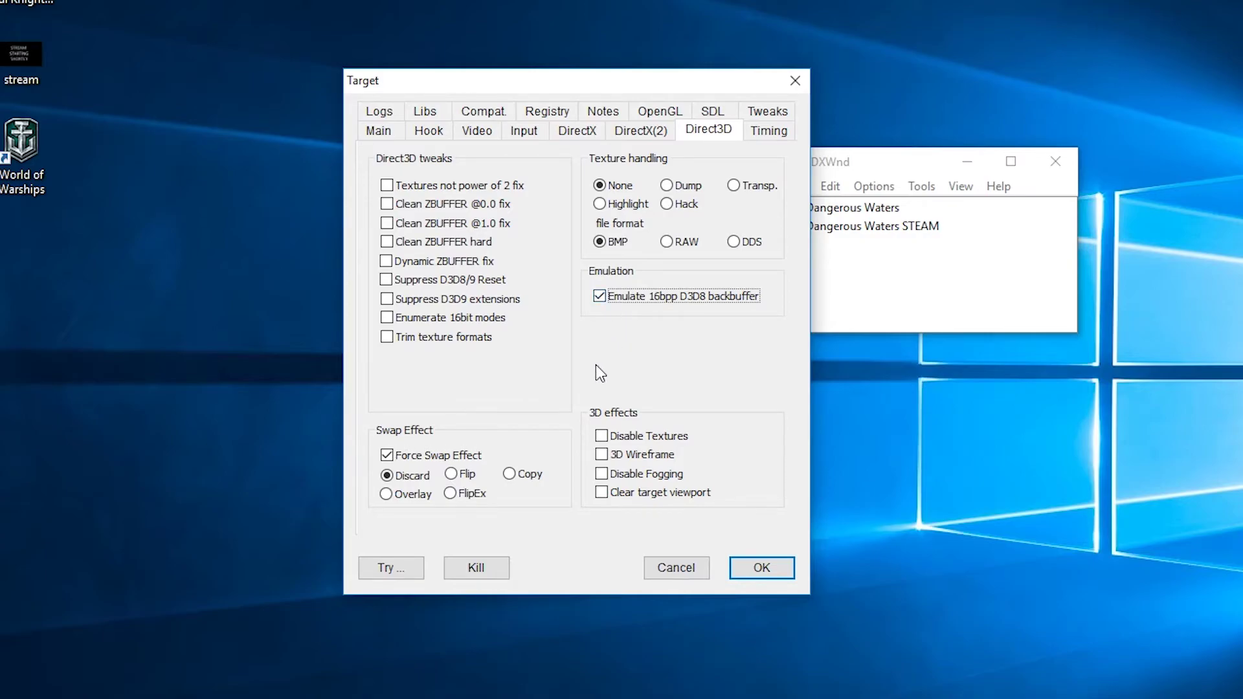
# Check the target's timing, logging, library, compatibility, registry and notes settings without changing them.
pyautogui.hotkey('ctrl', 'Tab')
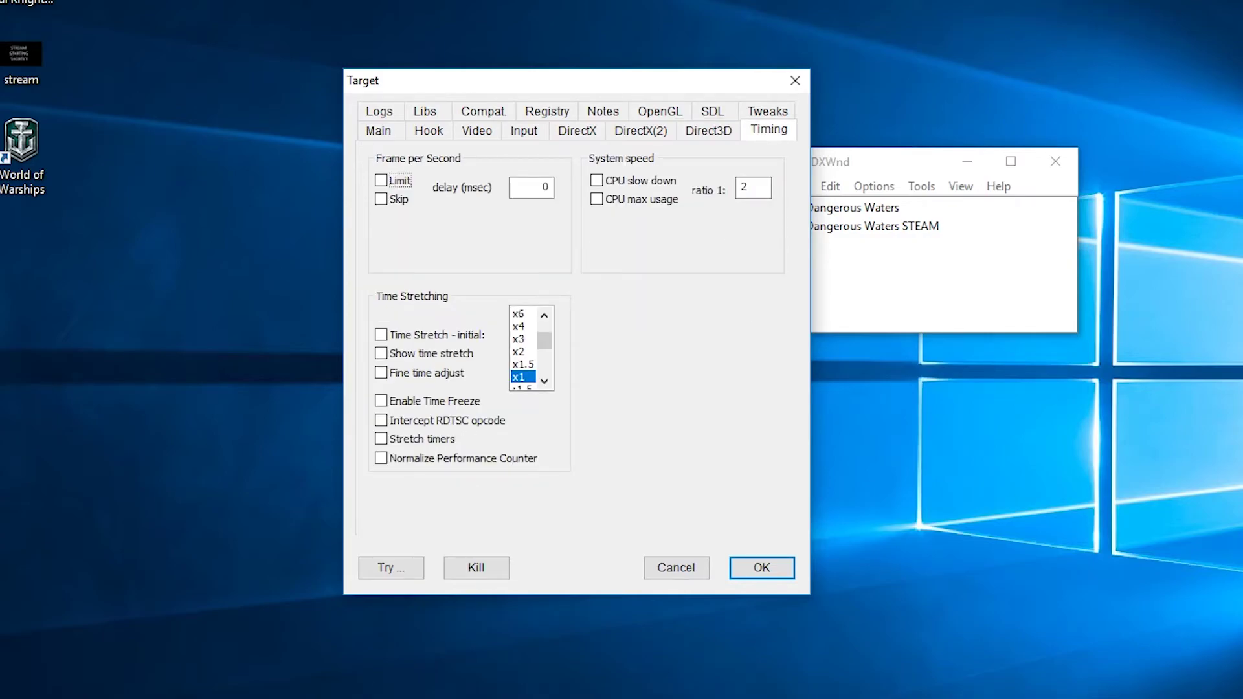
pyautogui.click(383, 112)
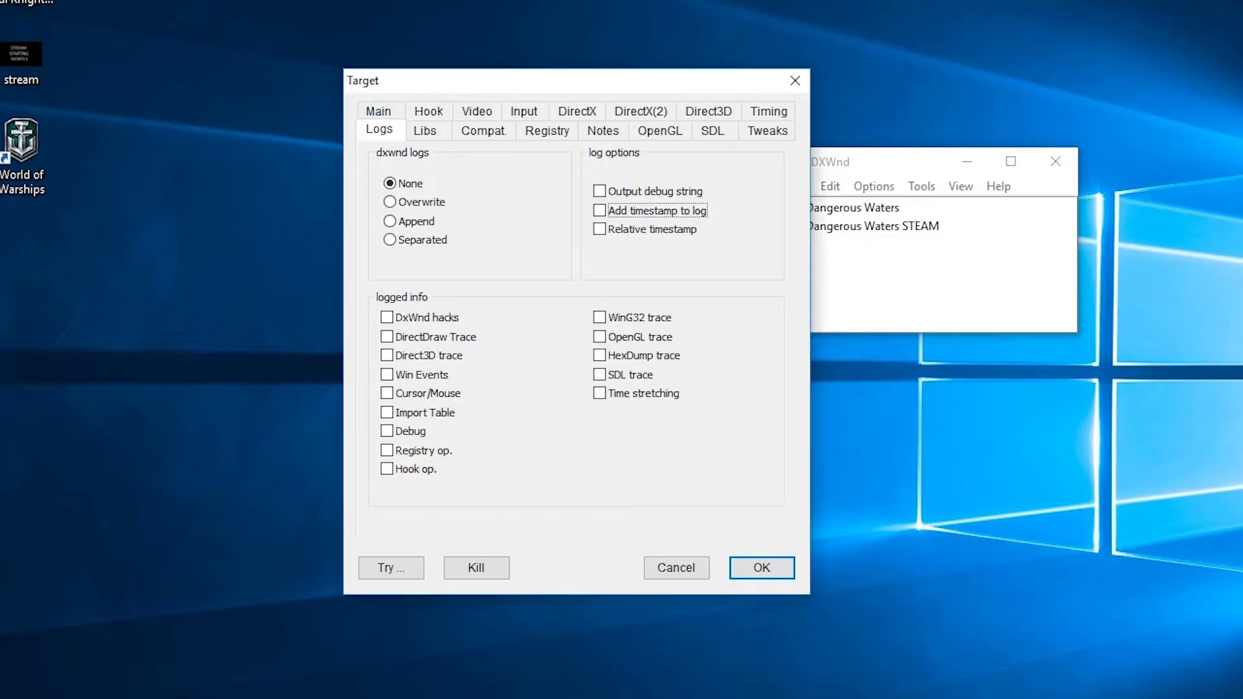
pyautogui.click(424, 131)
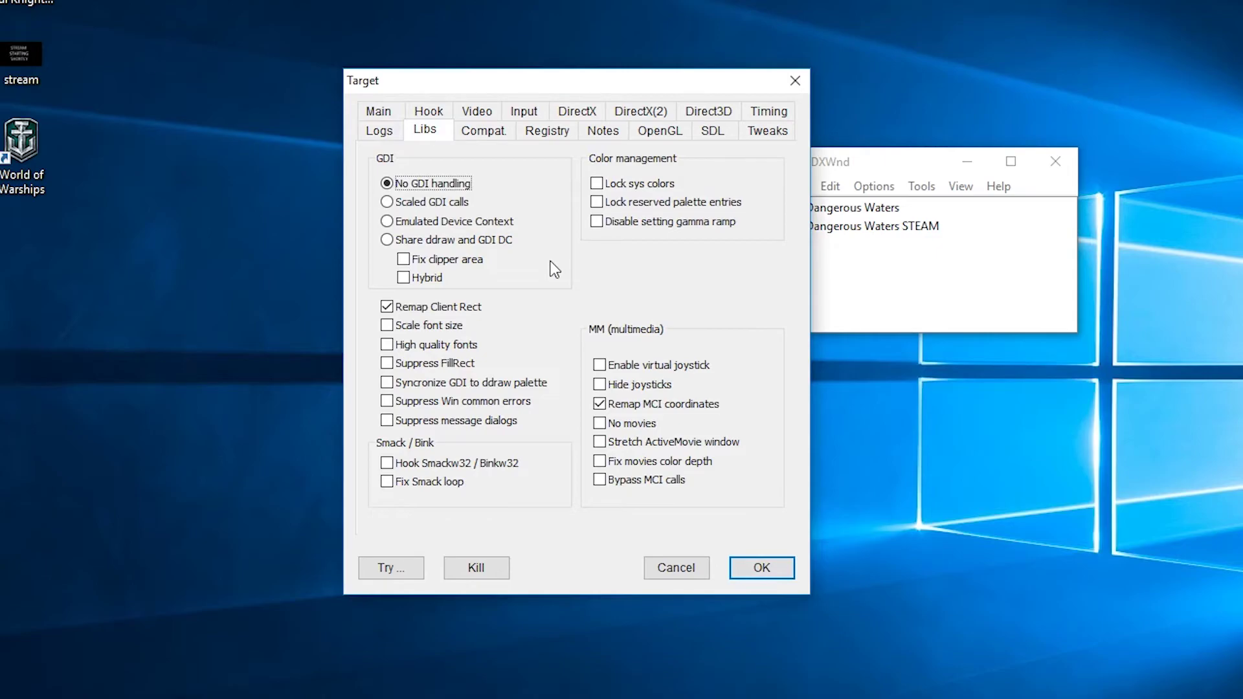
pyautogui.click(490, 131)
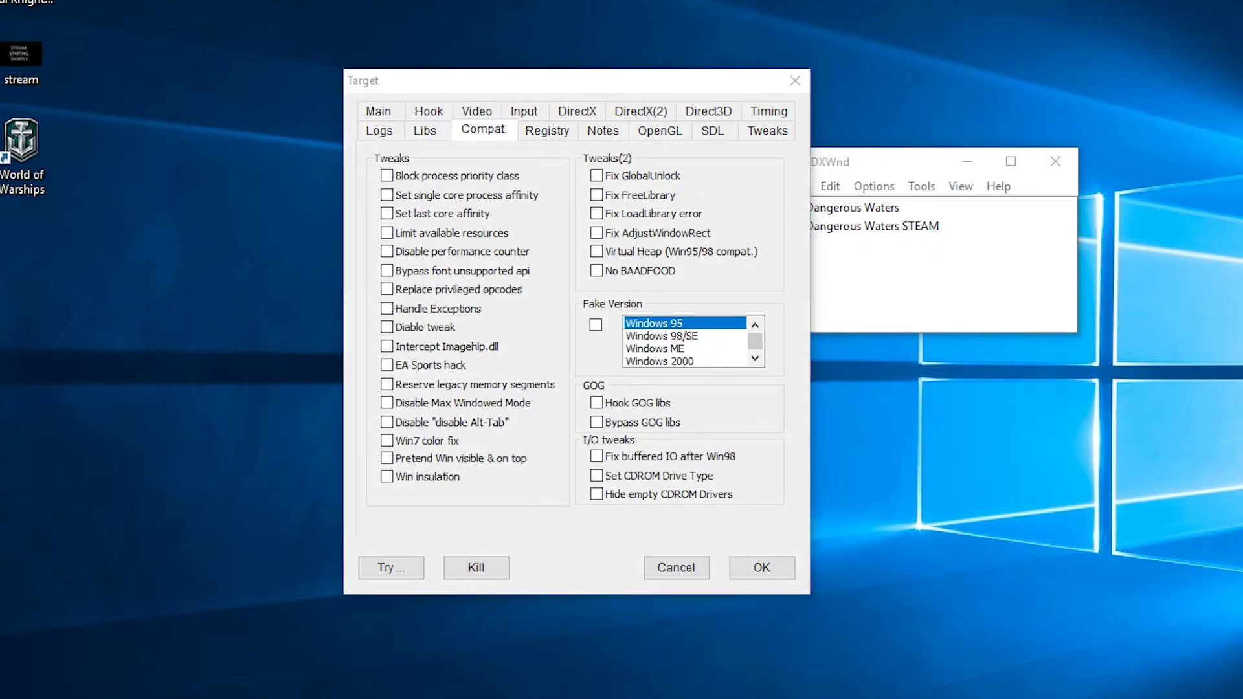
pyautogui.click(548, 134)
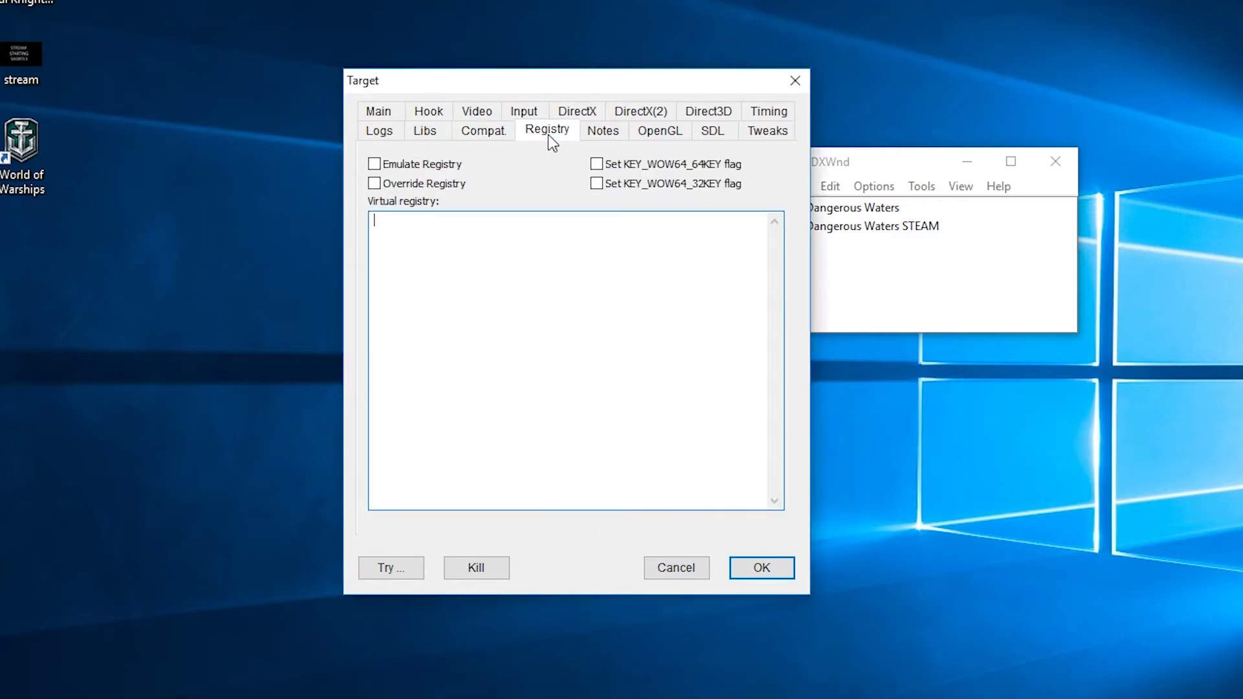
pyautogui.click(604, 131)
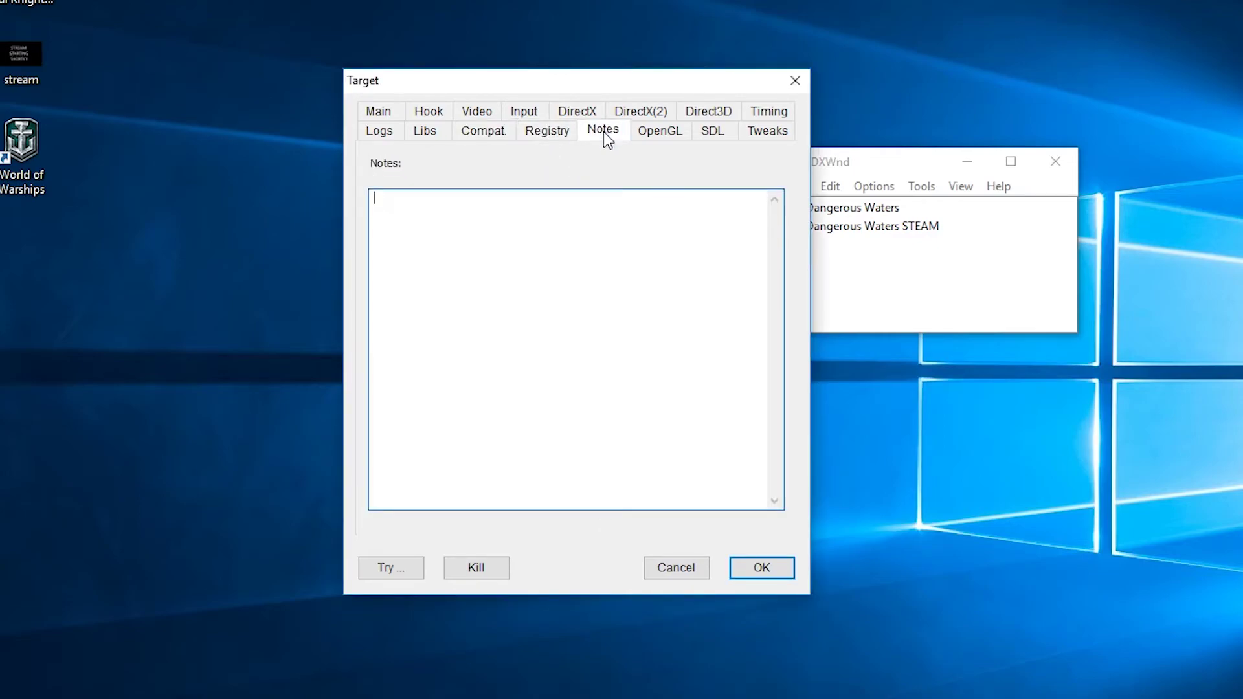
# Disable Hook wgl context calls in the OpenGL settings, keep the SDL and tweak defaults, and save the target.
pyautogui.click(657, 141)
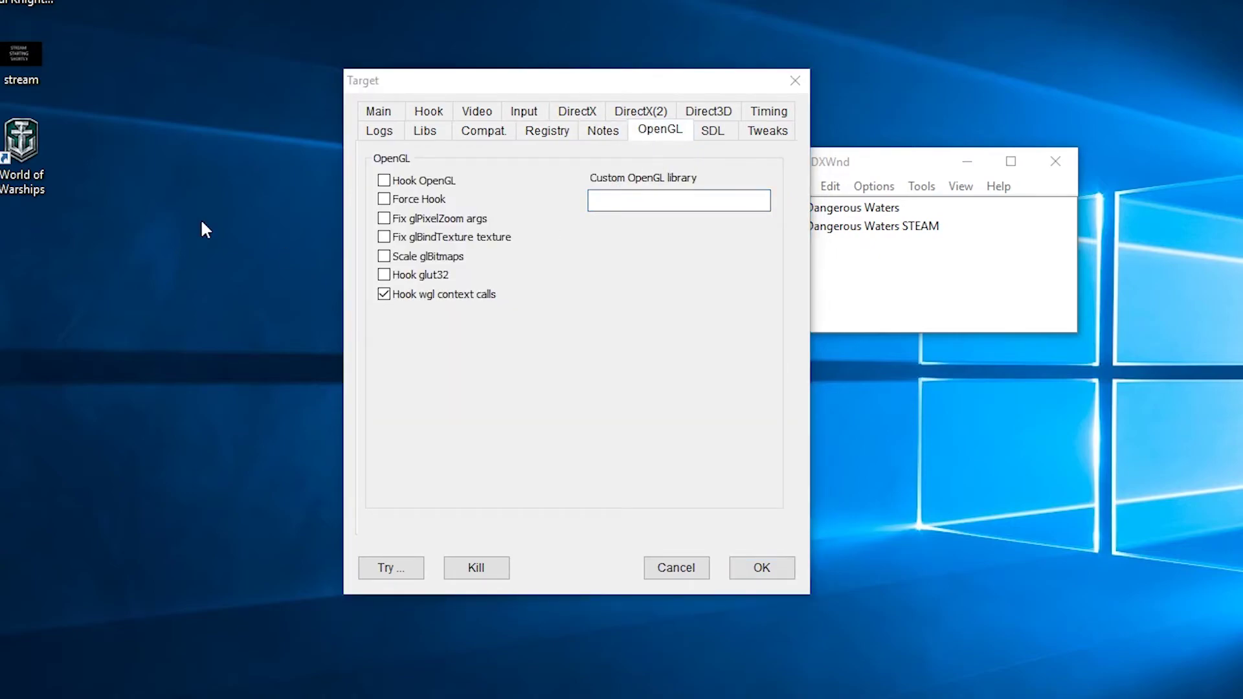
pyautogui.click(429, 296)
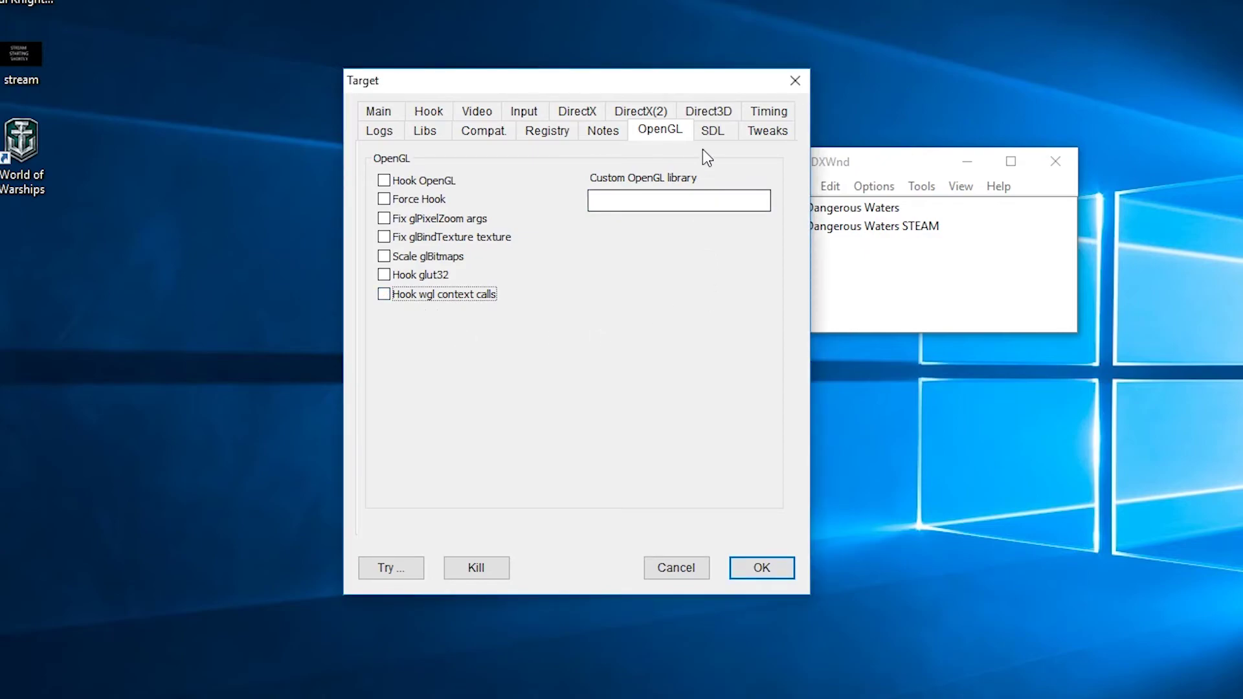
pyautogui.click(715, 134)
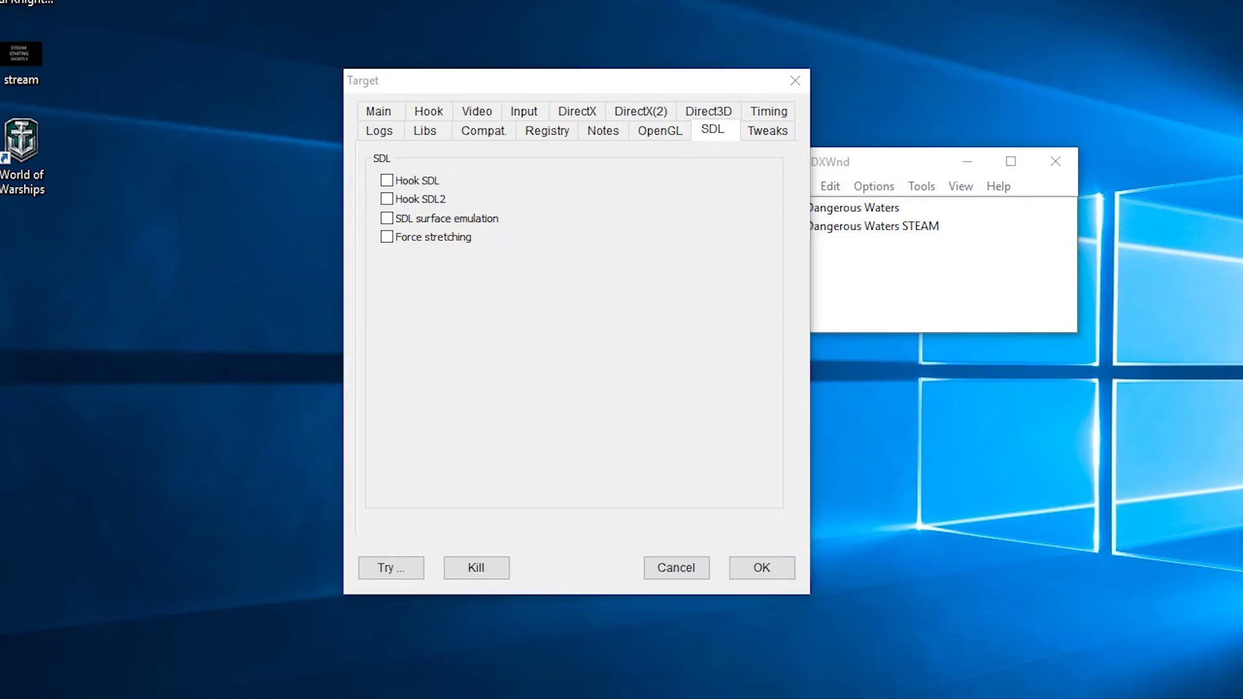
pyautogui.click(767, 130)
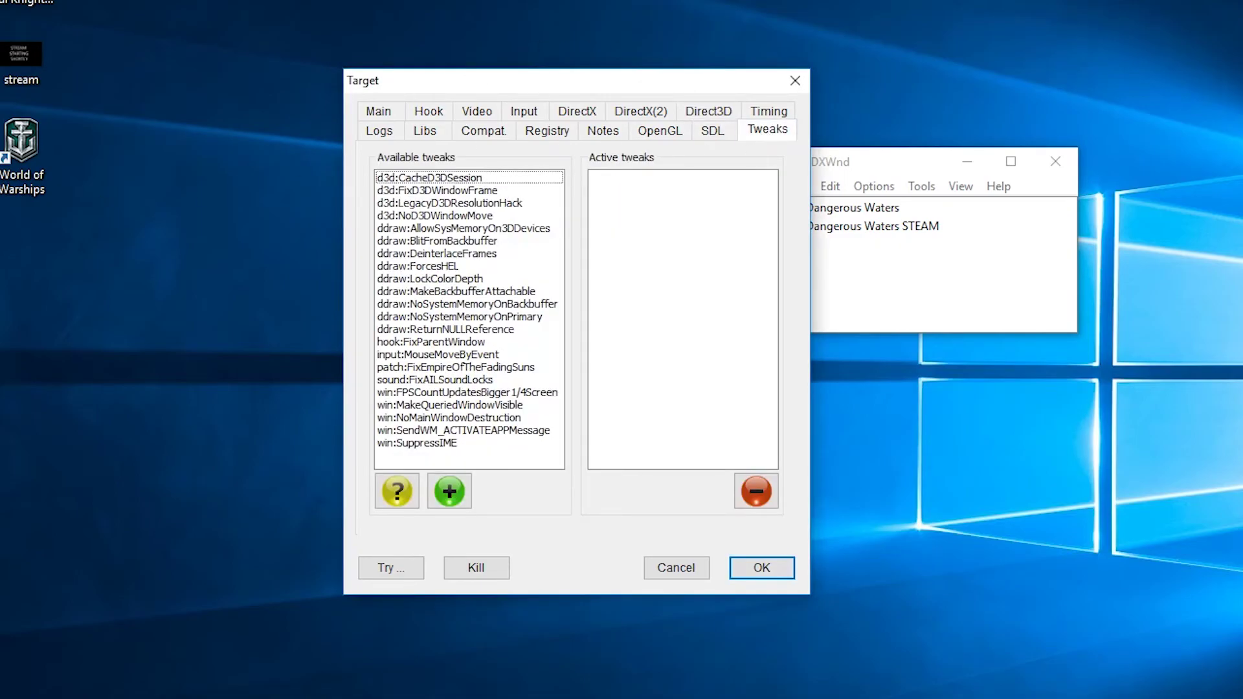
pyautogui.click(643, 586)
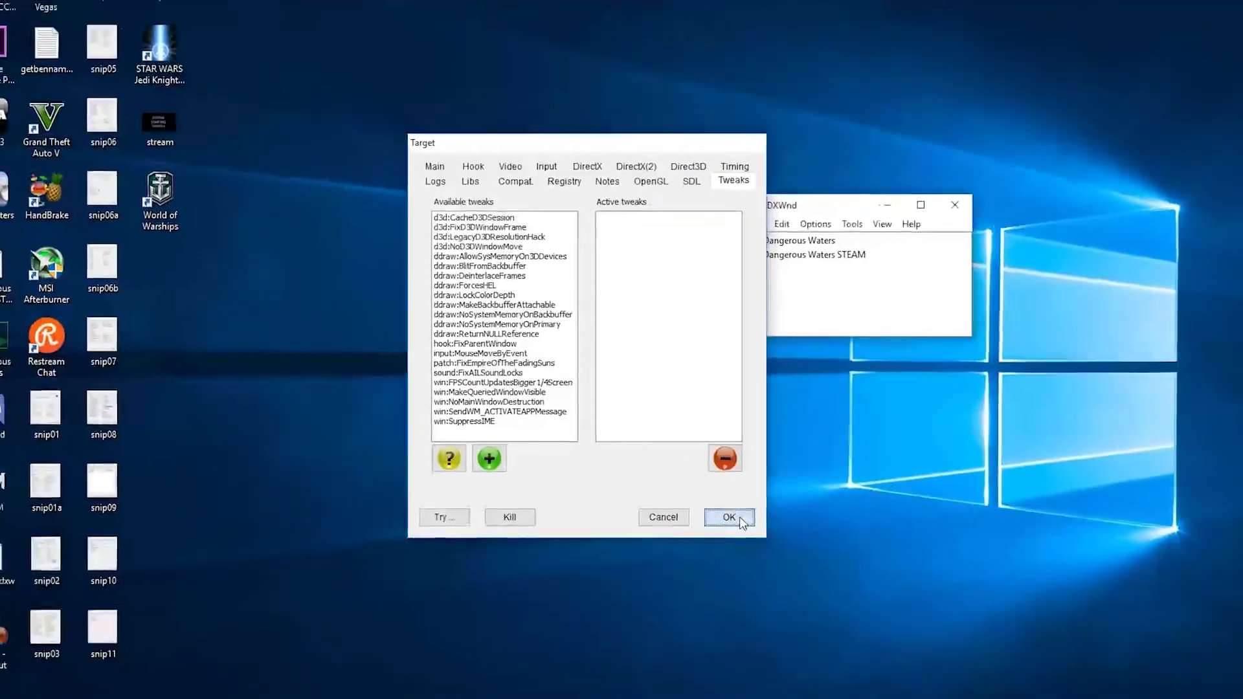
pyautogui.click(729, 517)
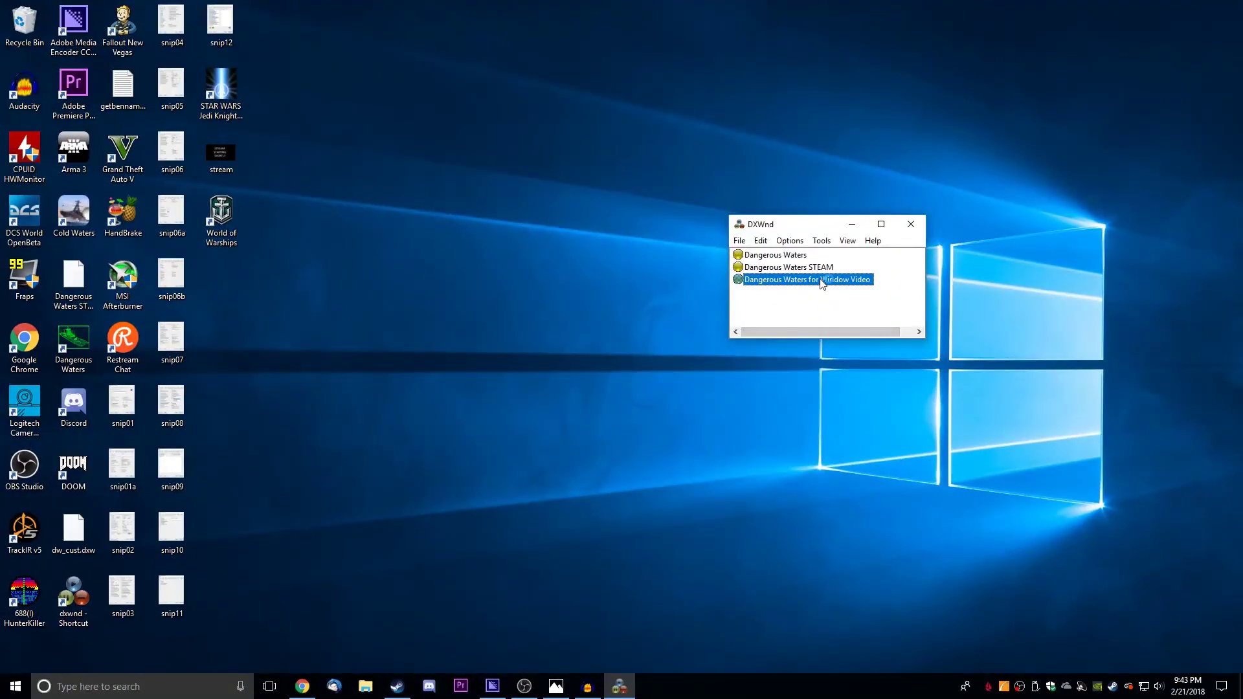
# Launch the Dangerous Waters for Window Video target and arrange the game and DXWnd windows side by side.
pyautogui.doubleClick(822, 281)
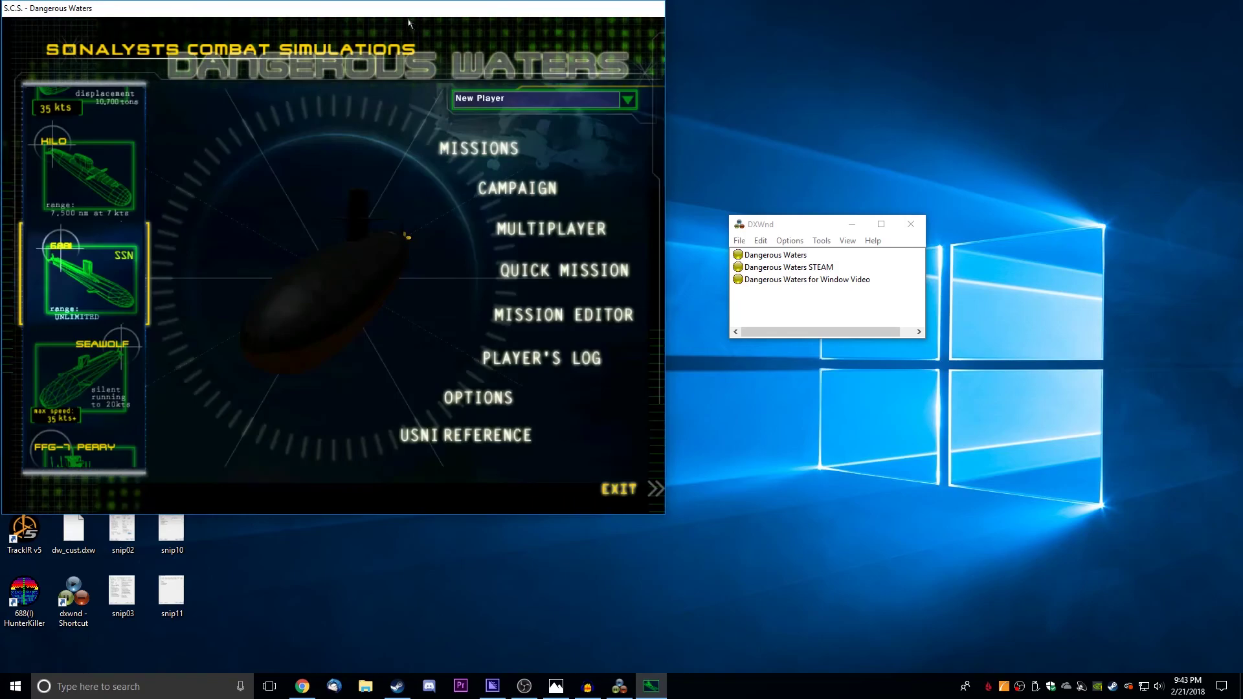
pyautogui.moveTo(416, 11); pyautogui.dragTo(645, 83)
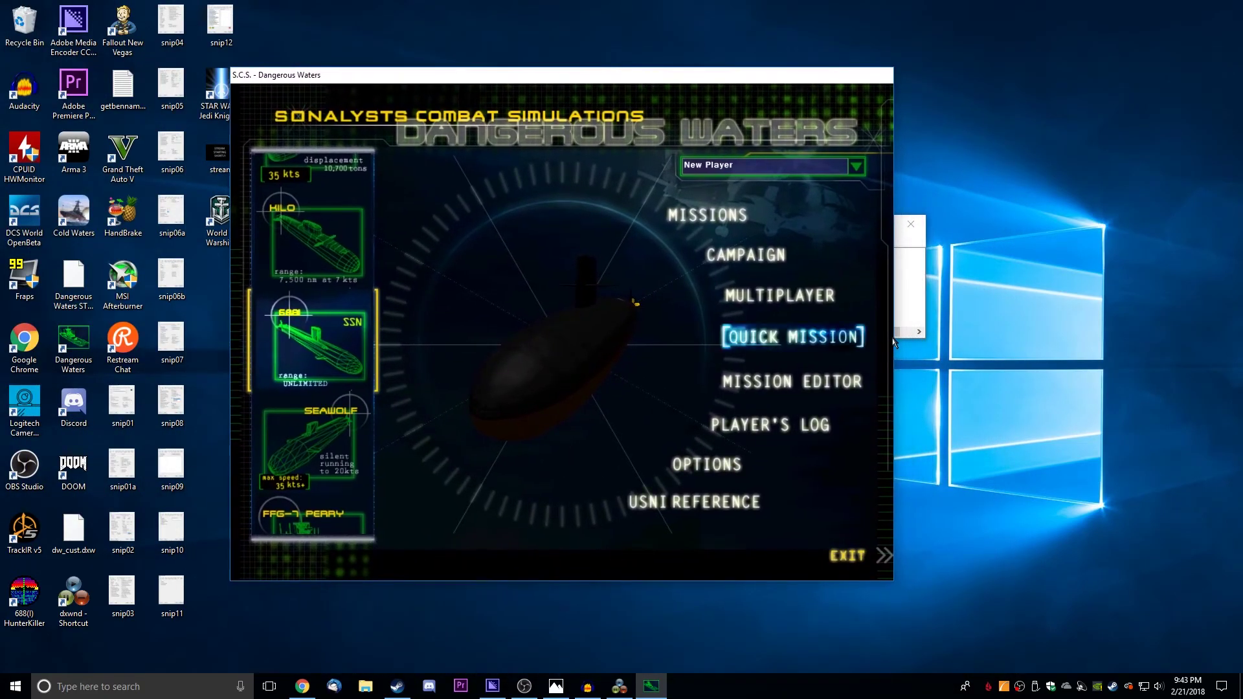
pyautogui.click(923, 243)
pyautogui.moveTo(825, 228); pyautogui.dragTo(1021, 229)
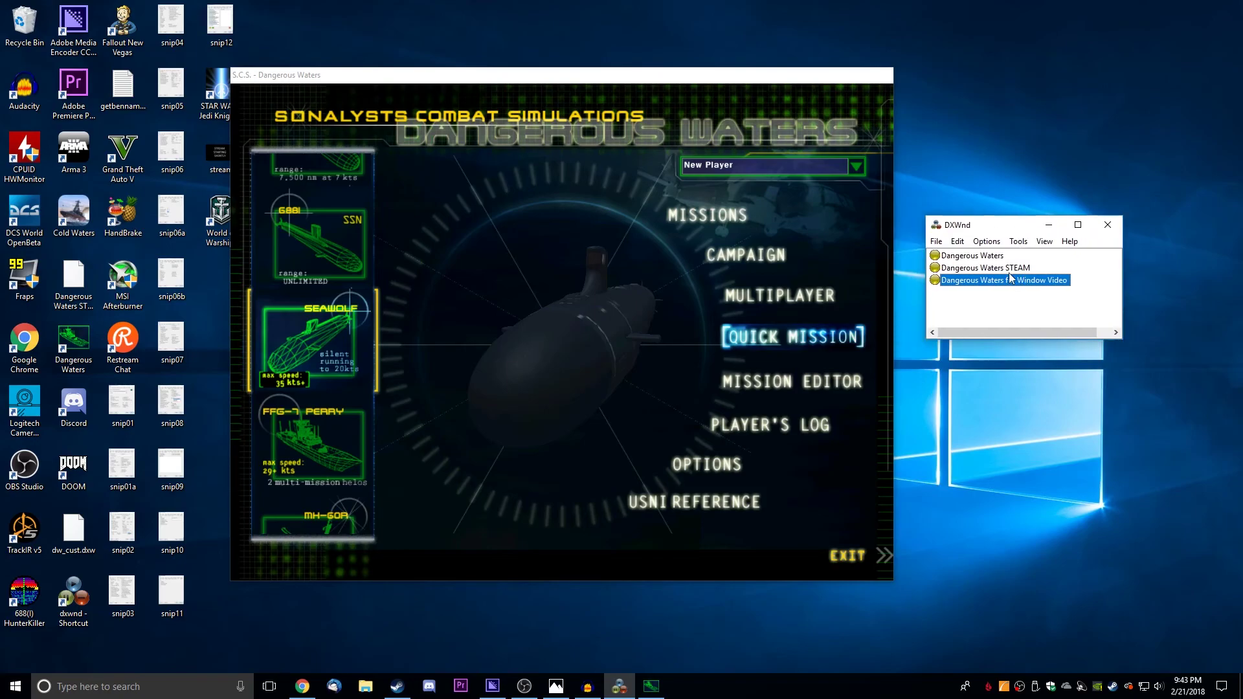
# Examine the DxWnd export files available for import on the Desktop, dismiss the dialog and return to the game window.
pyautogui.click(937, 242)
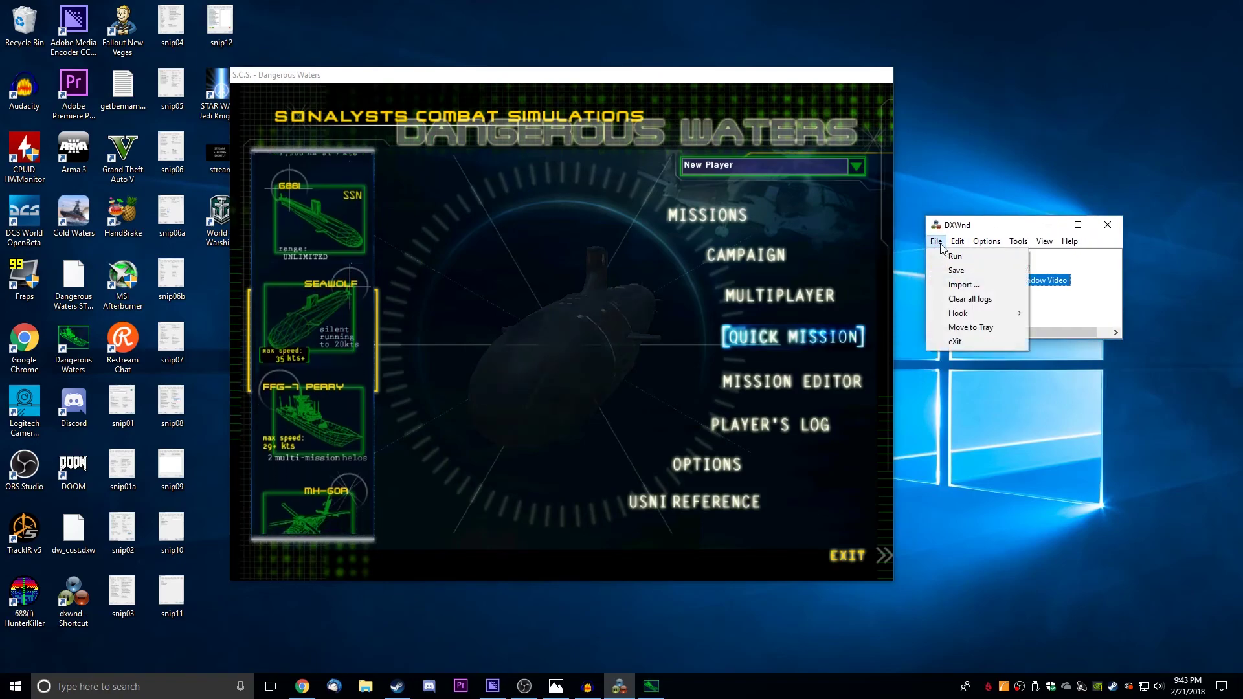
pyautogui.click(963, 285)
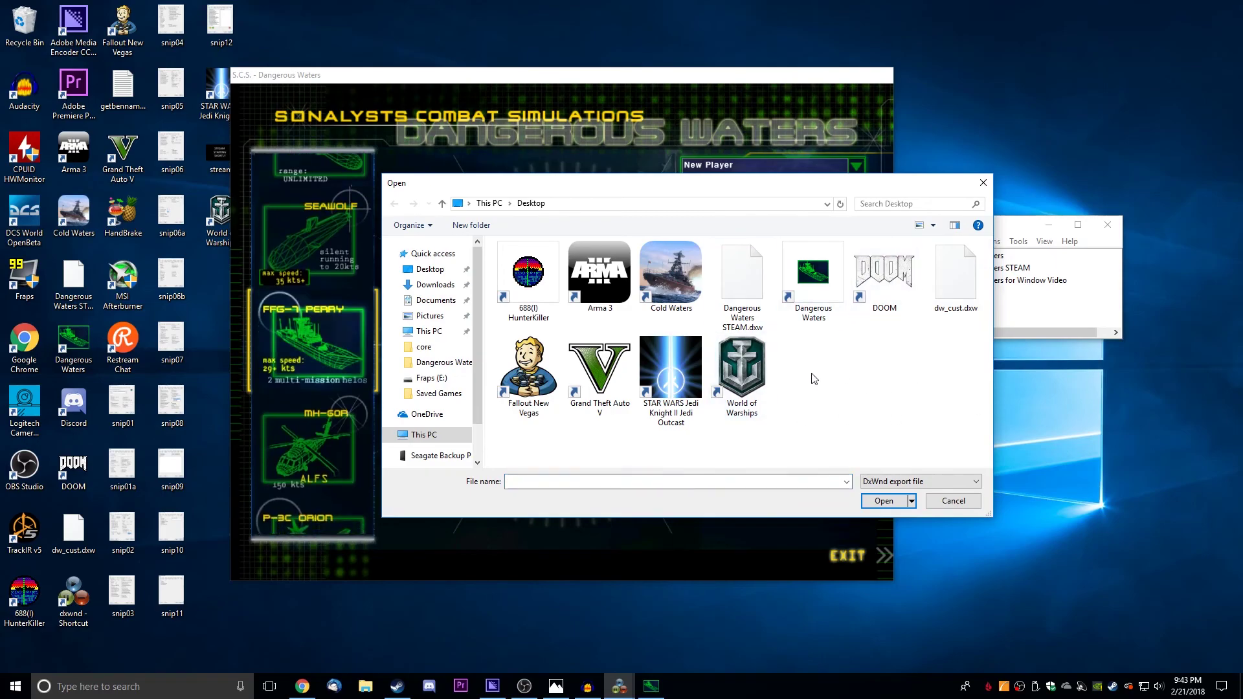
pyautogui.click(953, 500)
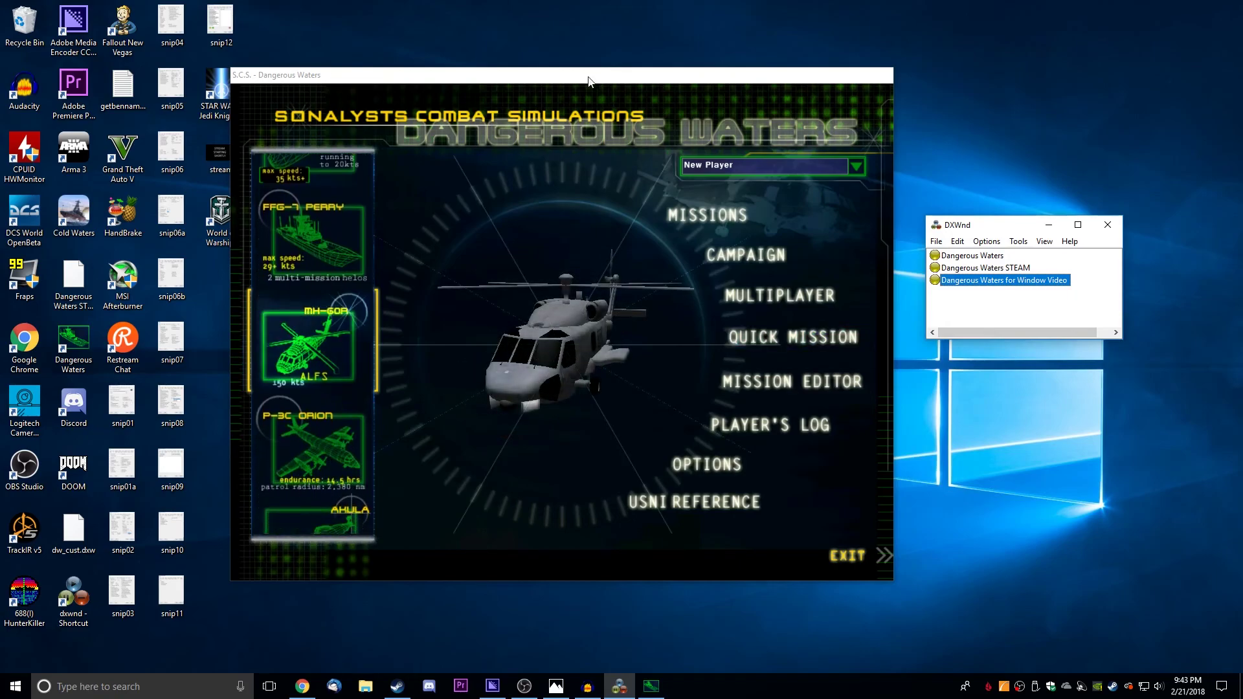
pyautogui.moveTo(570, 82)
pyautogui.mouseDown()
pyautogui.moveTo(604, 86)
pyautogui.moveTo(567, 84)
pyautogui.mouseUp()
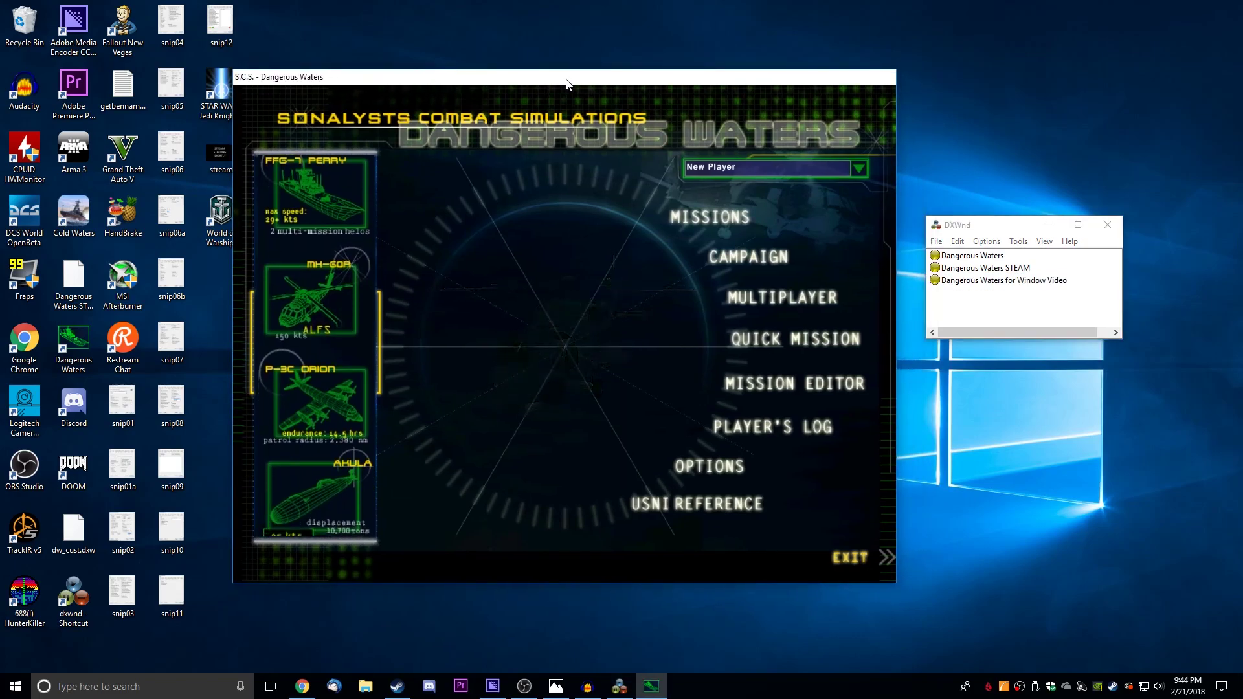